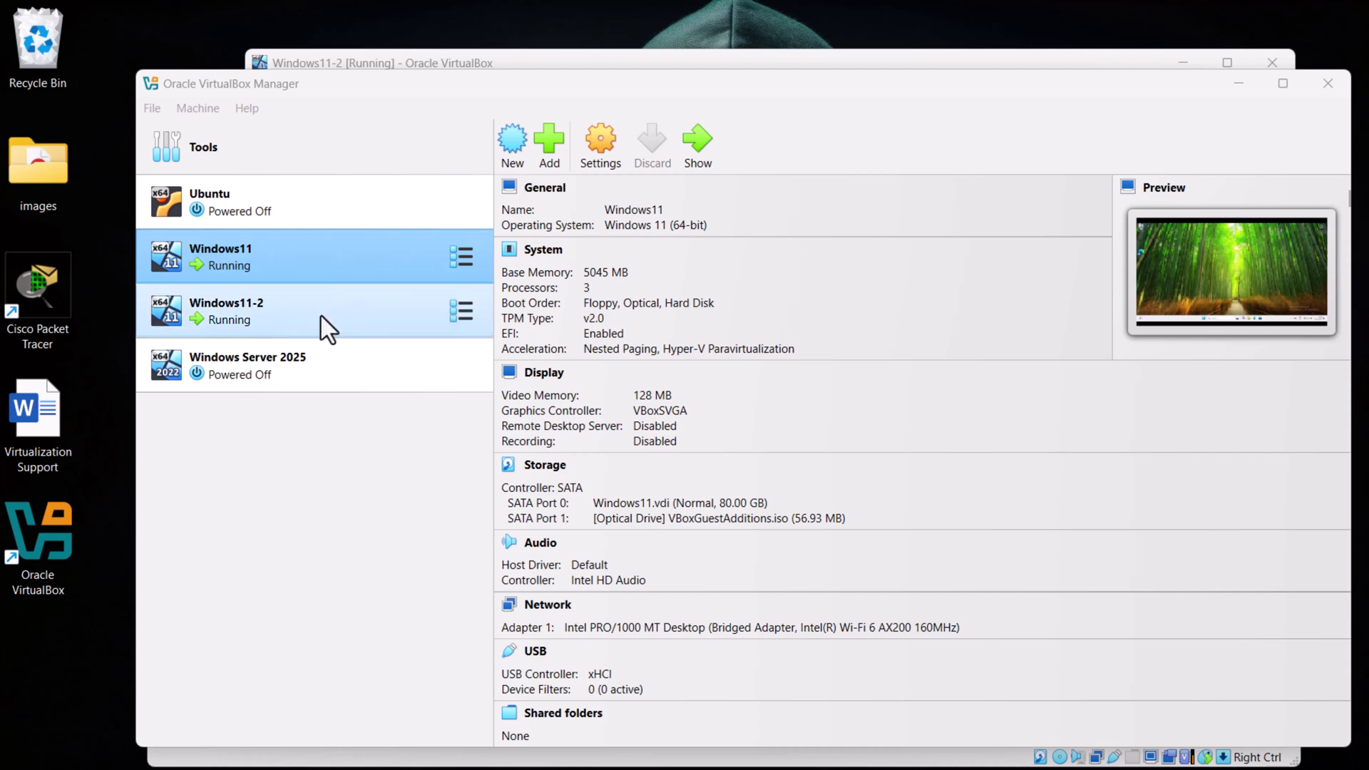
- Hide VirtualBox Manager and bring the Windows11 VM window in front of Windows11-2
click(1237, 84)
click(203, 310)
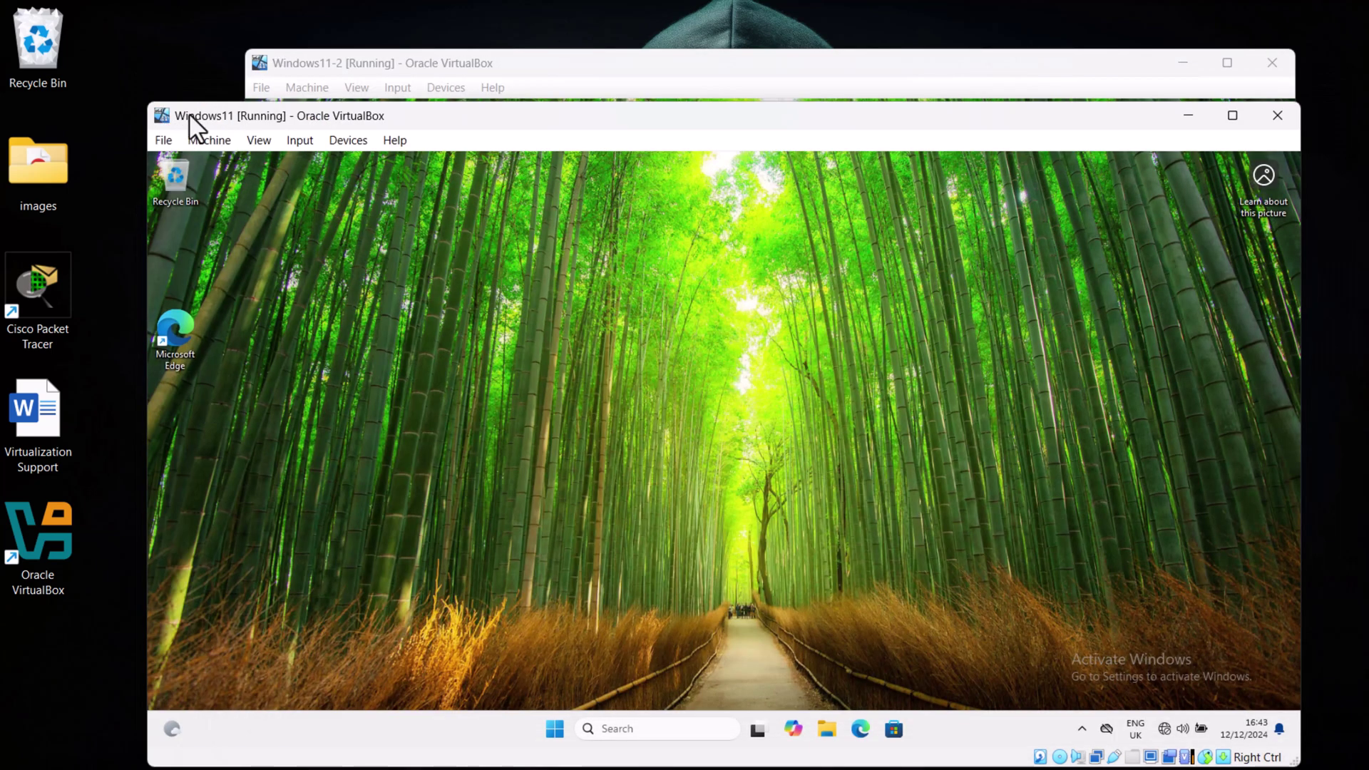
- Show This PC in File Explorer, listing only Local Disk (C:) and the CD drive (D:)
click(830, 732)
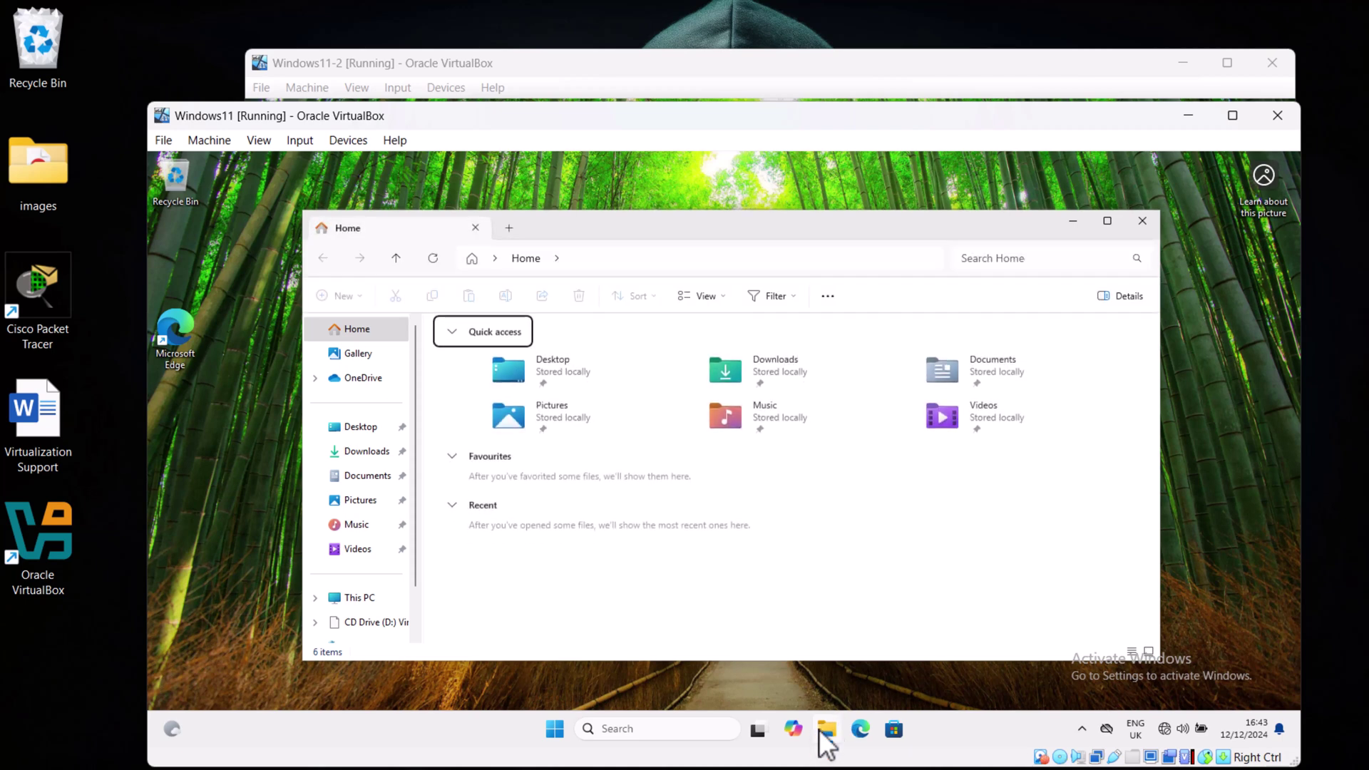
scroll(365, 535, down, 1)
click(360, 548)
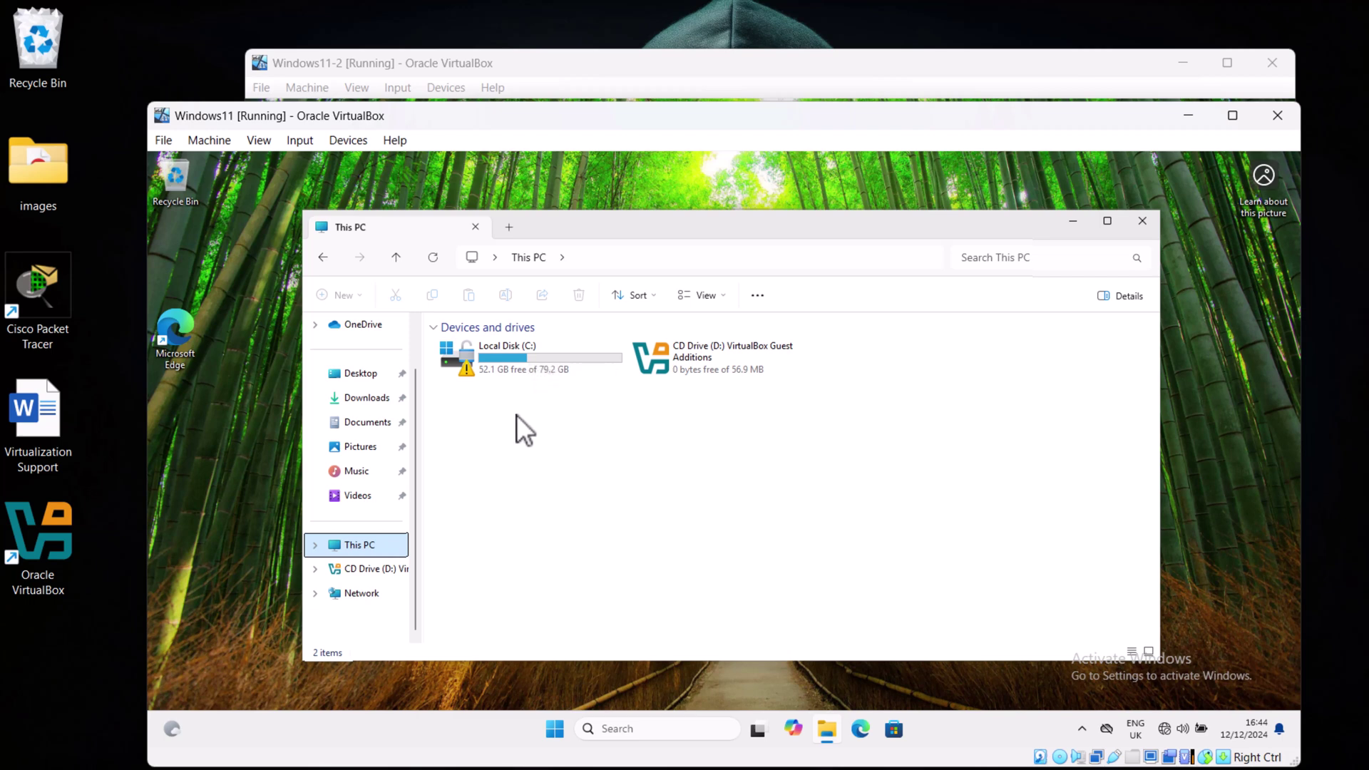
- Close Explorer, launch Disk Management from the Start menu and select the 79.25 GB C: partition
key(alt+F4)
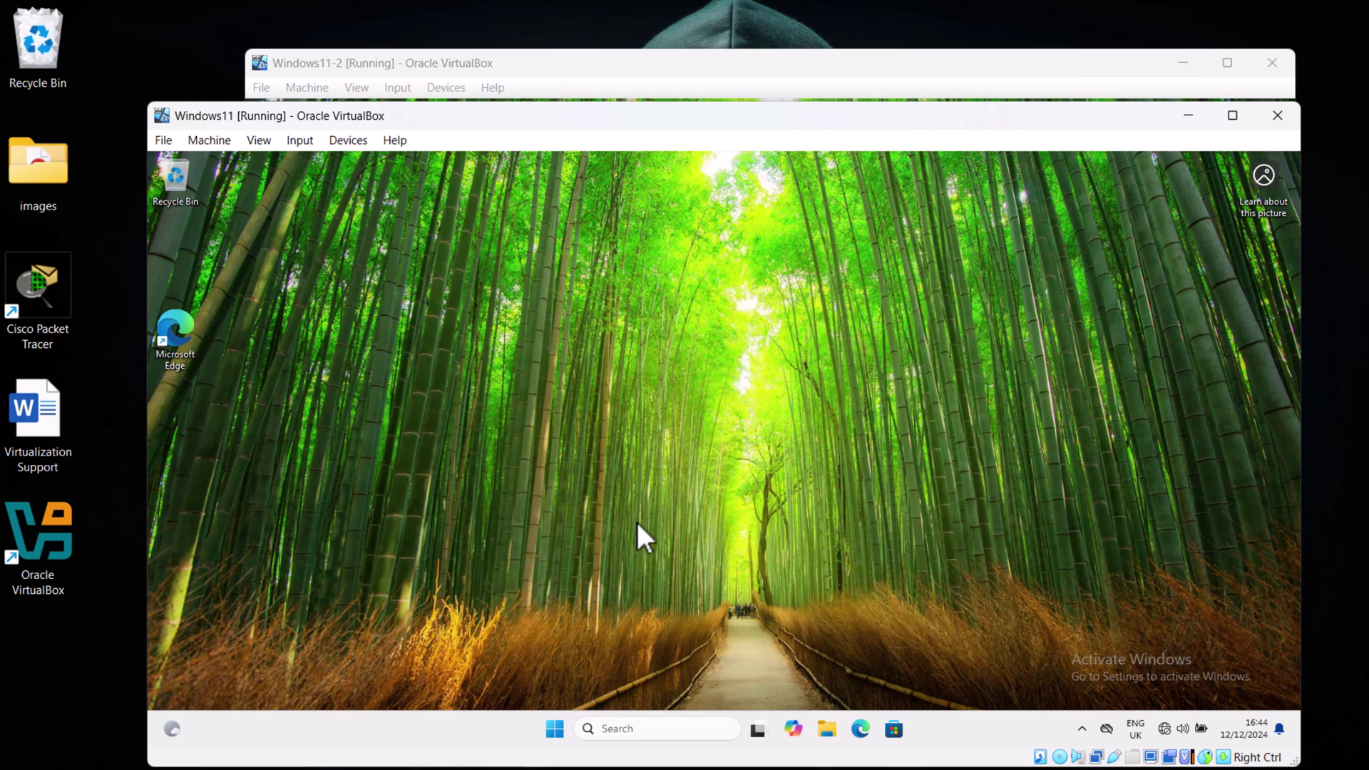
right_click(556, 727)
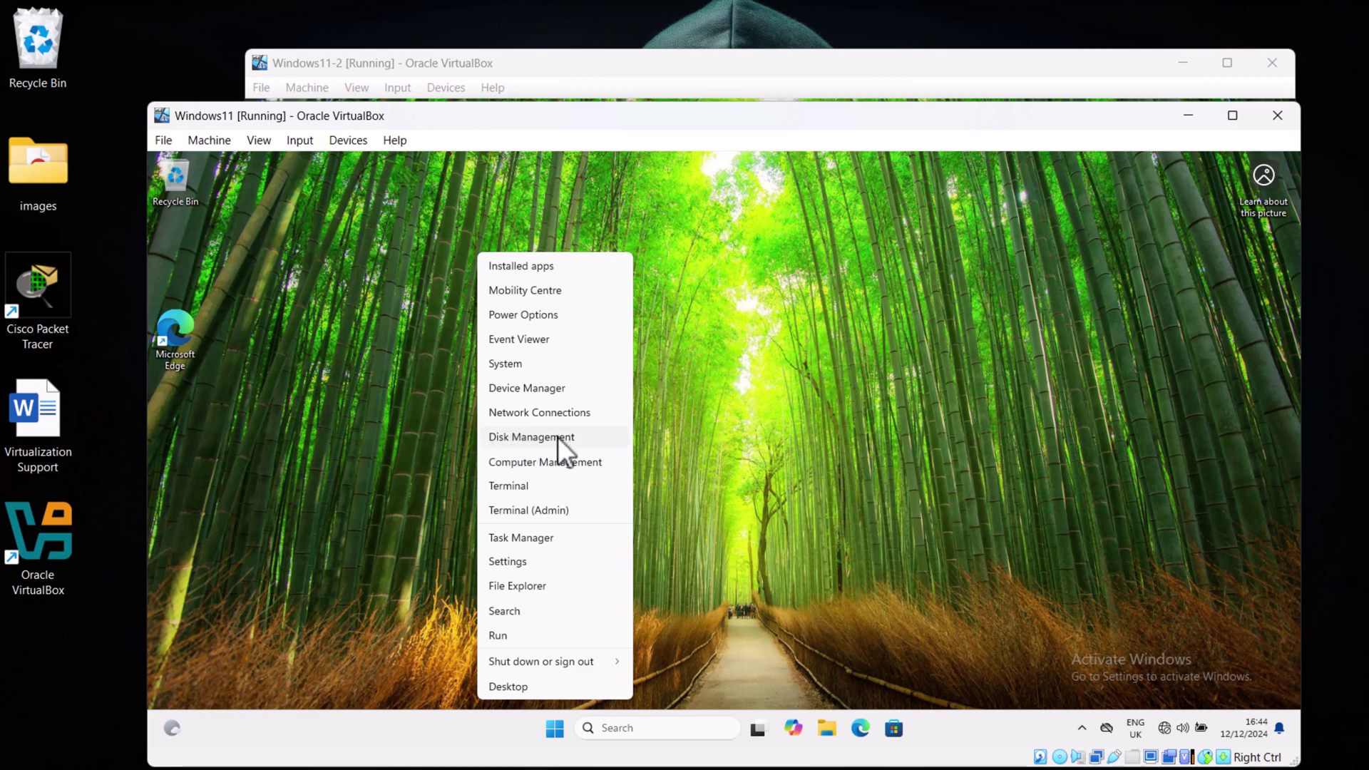
click(557, 436)
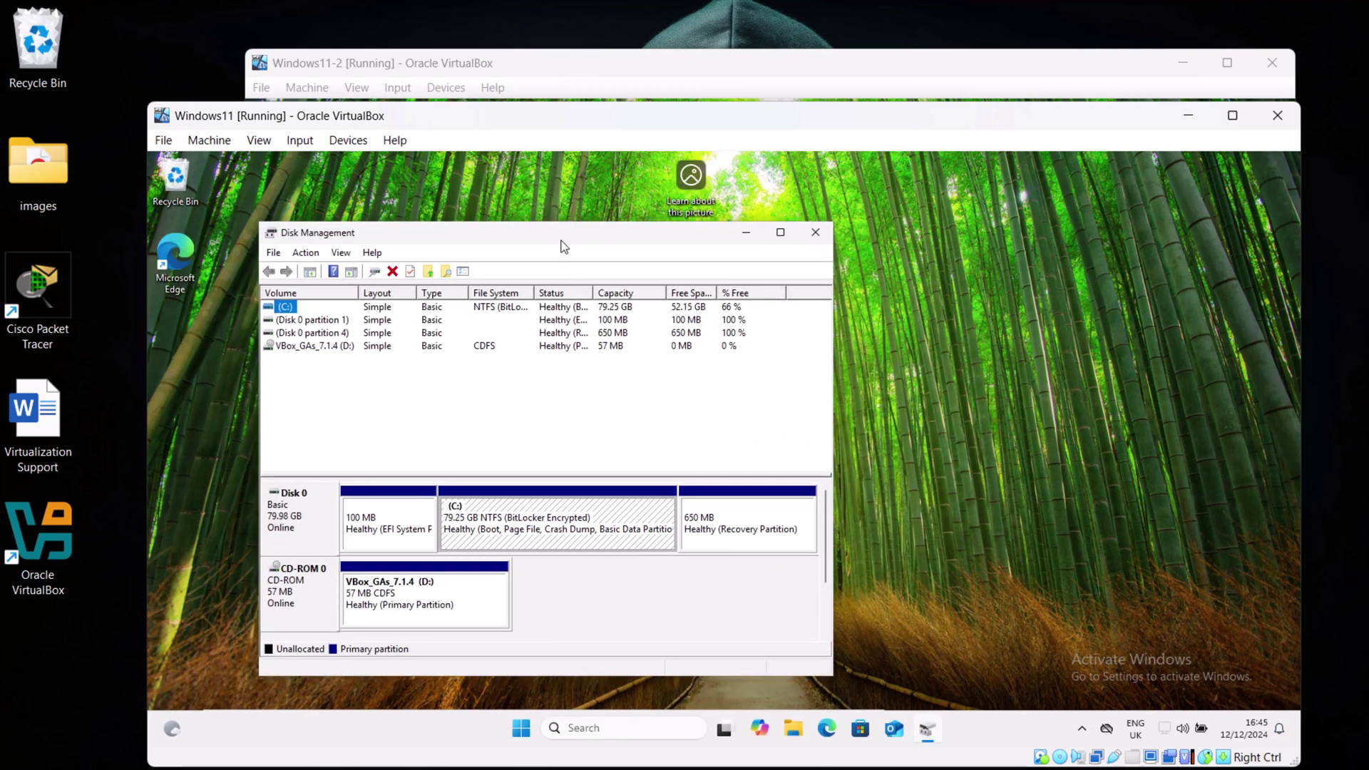
drag(561, 241, 656, 178)
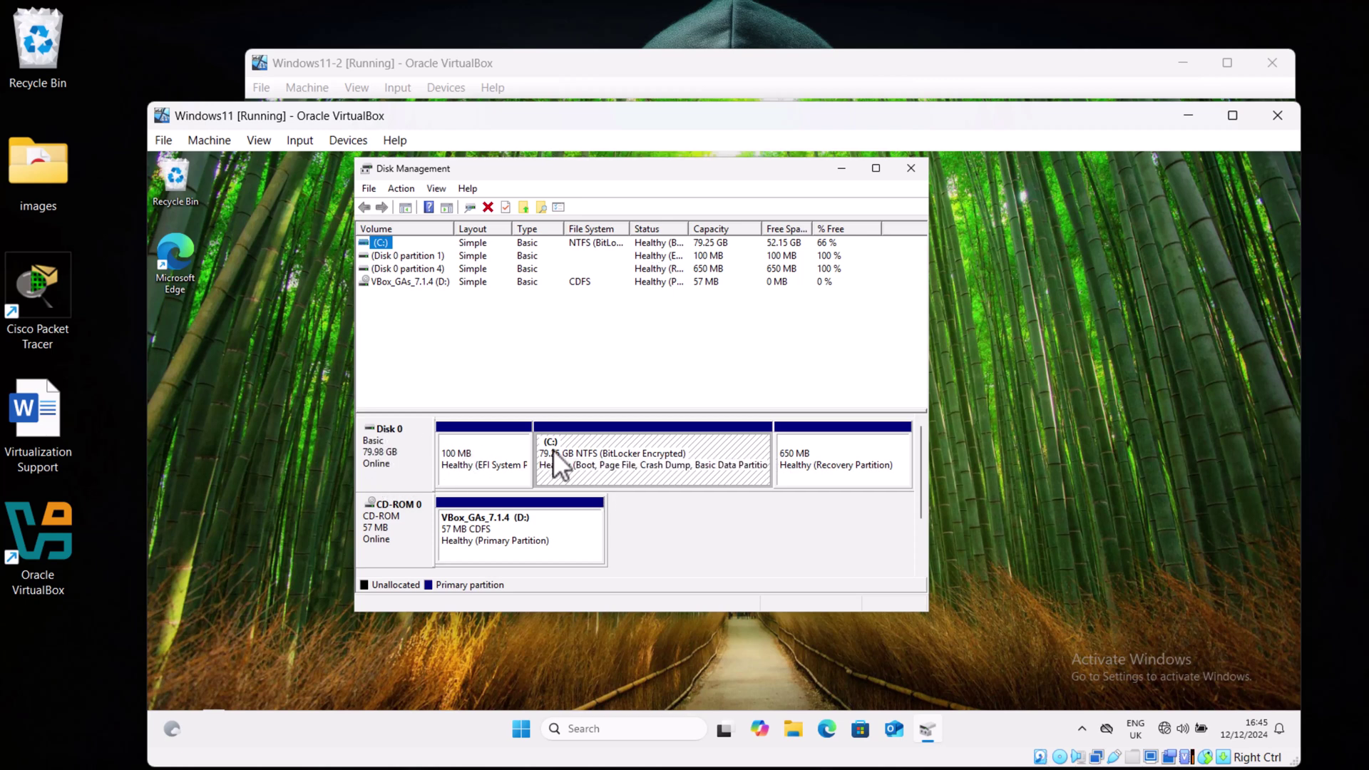
click(738, 464)
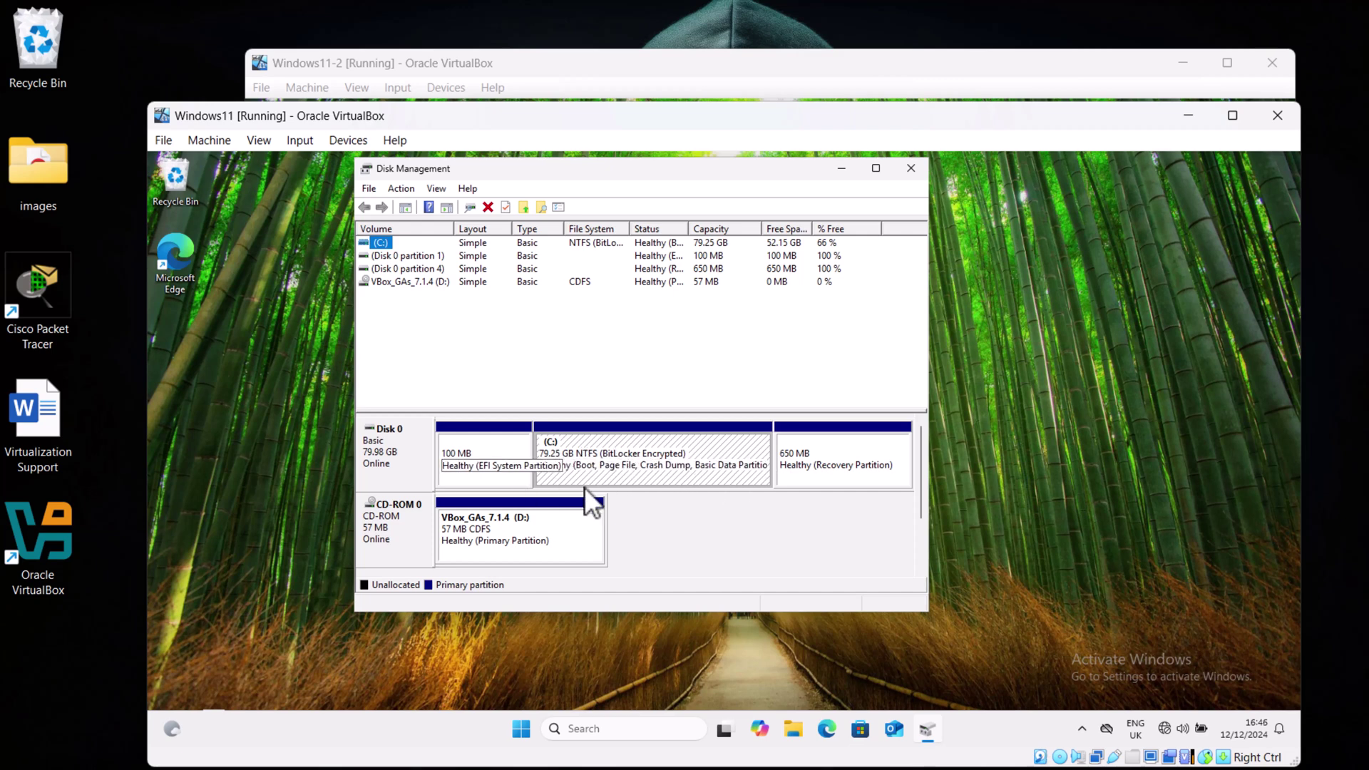
- Shrink C: by 10000 MB instead of the suggested 53352, leaving 9.77 GB unallocated
right_click(619, 478)
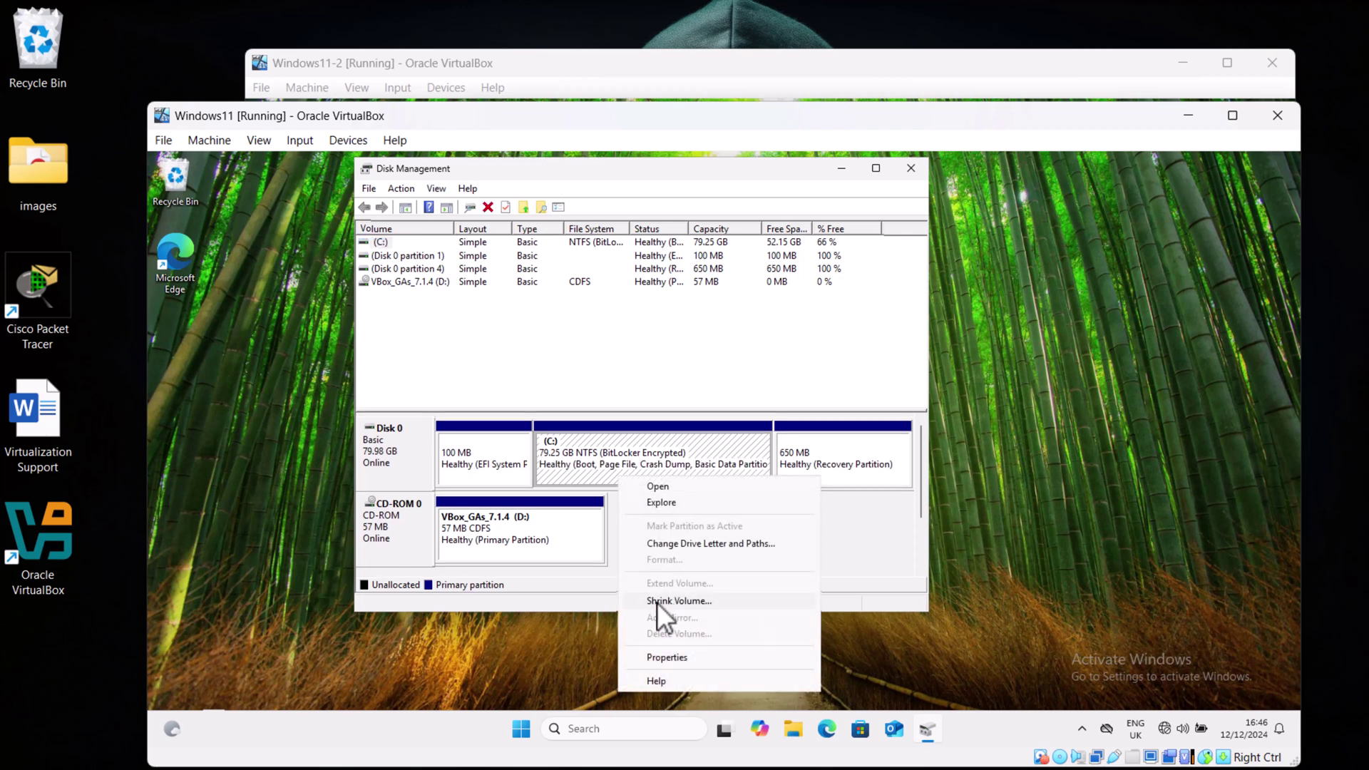
click(696, 602)
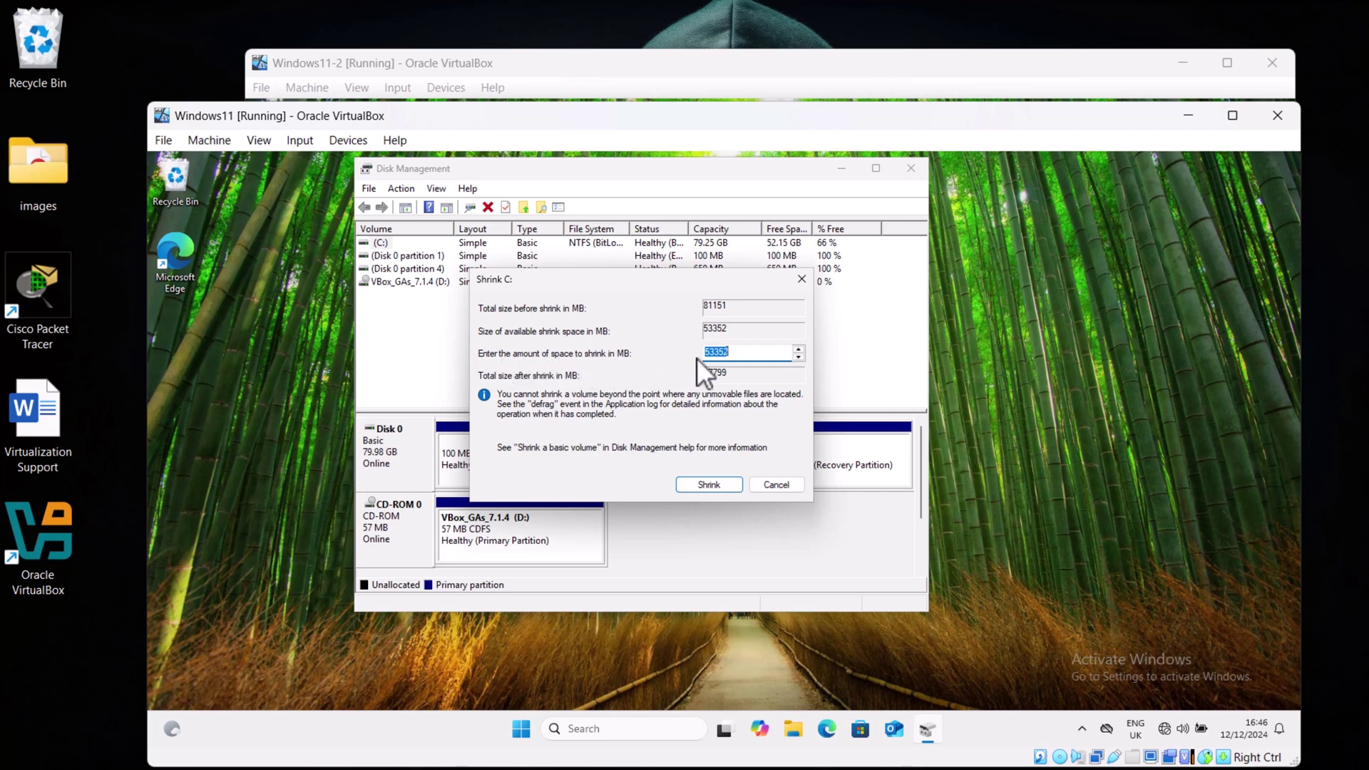
click(738, 352)
drag(727, 353, 673, 354)
text(10)
text(000)
drag(707, 352, 712, 352)
click(715, 484)
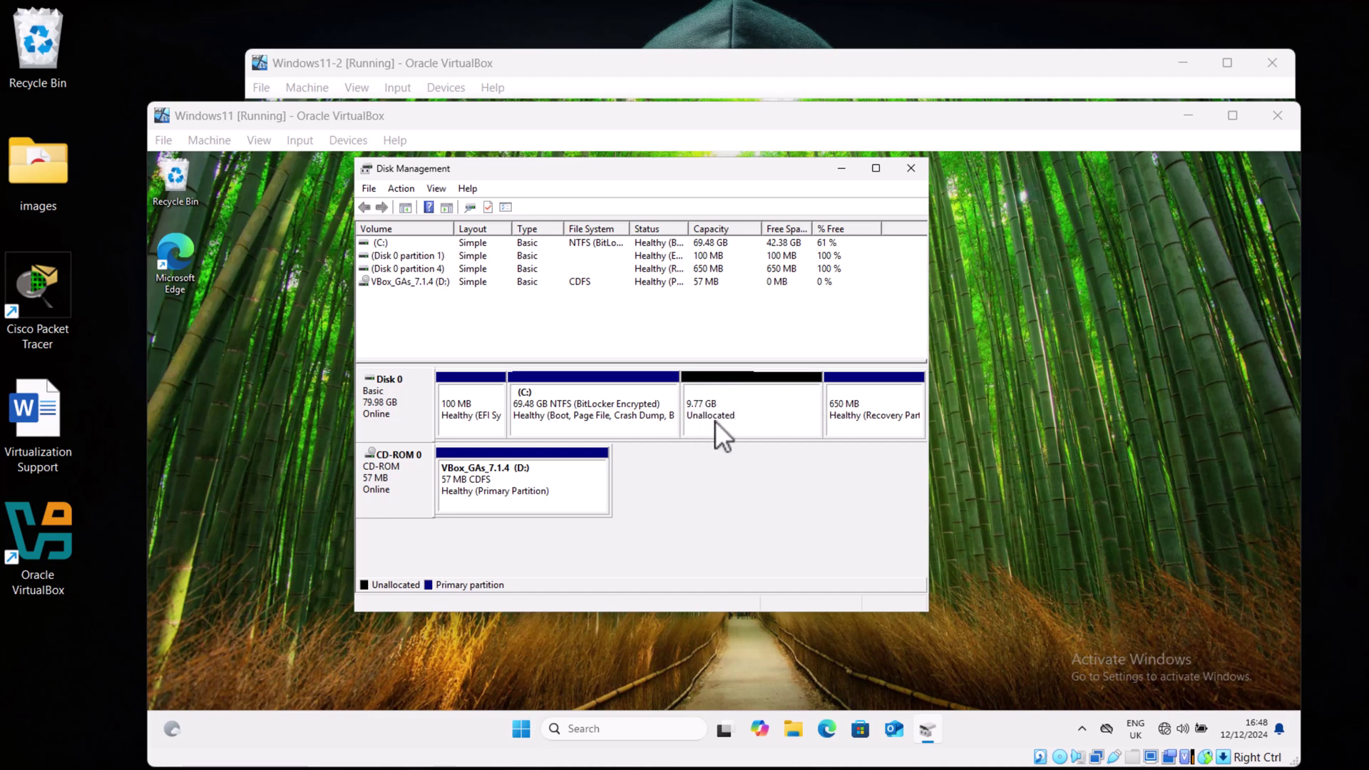
- Start a New Simple Volume in the unallocated space at the full 9999 MB with drive letter E
right_click(760, 404)
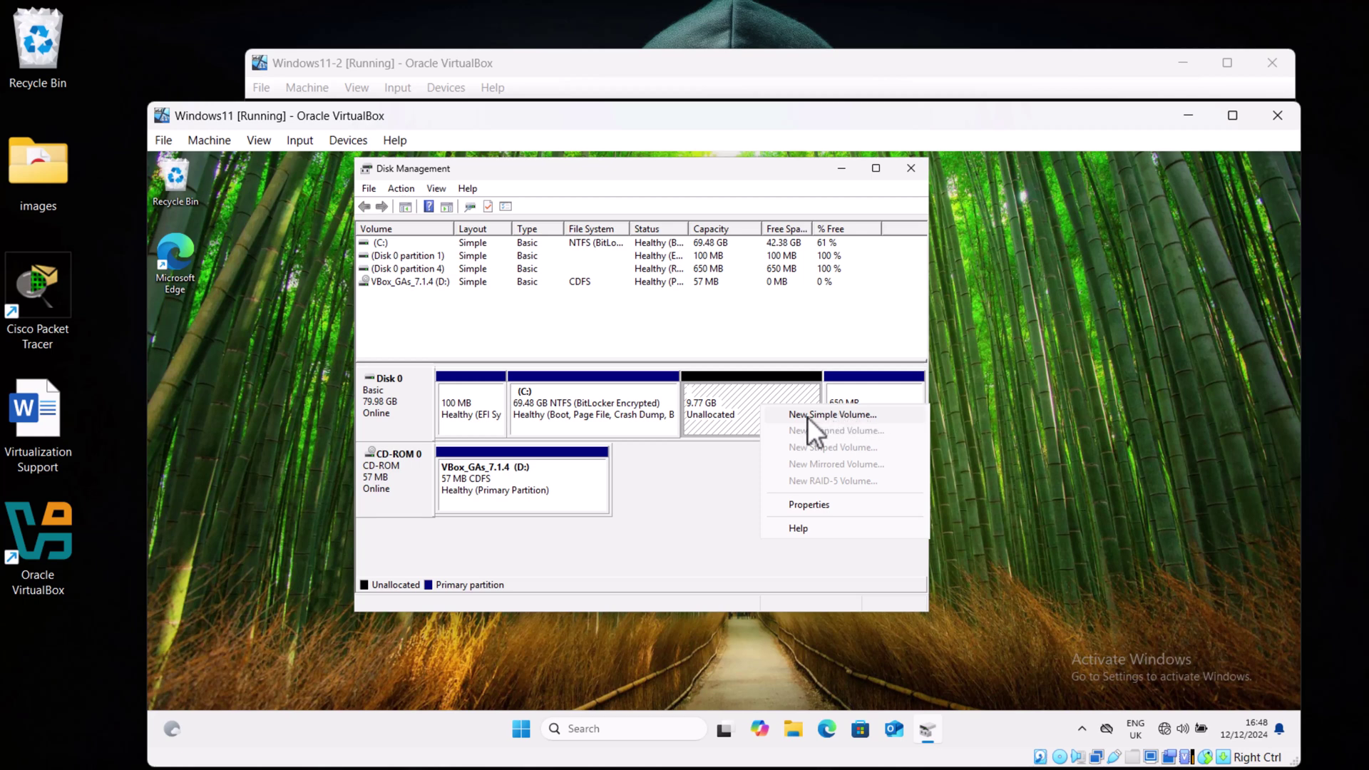
click(848, 414)
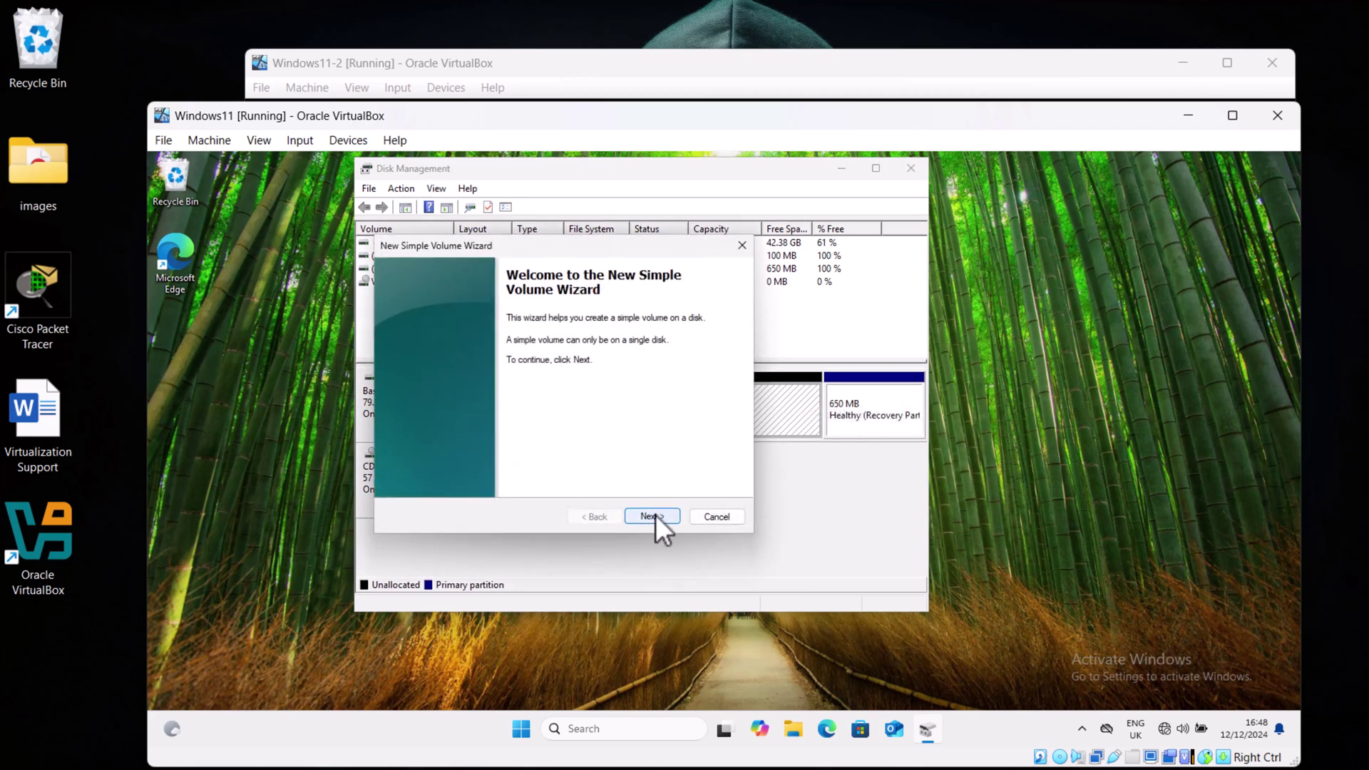
click(655, 514)
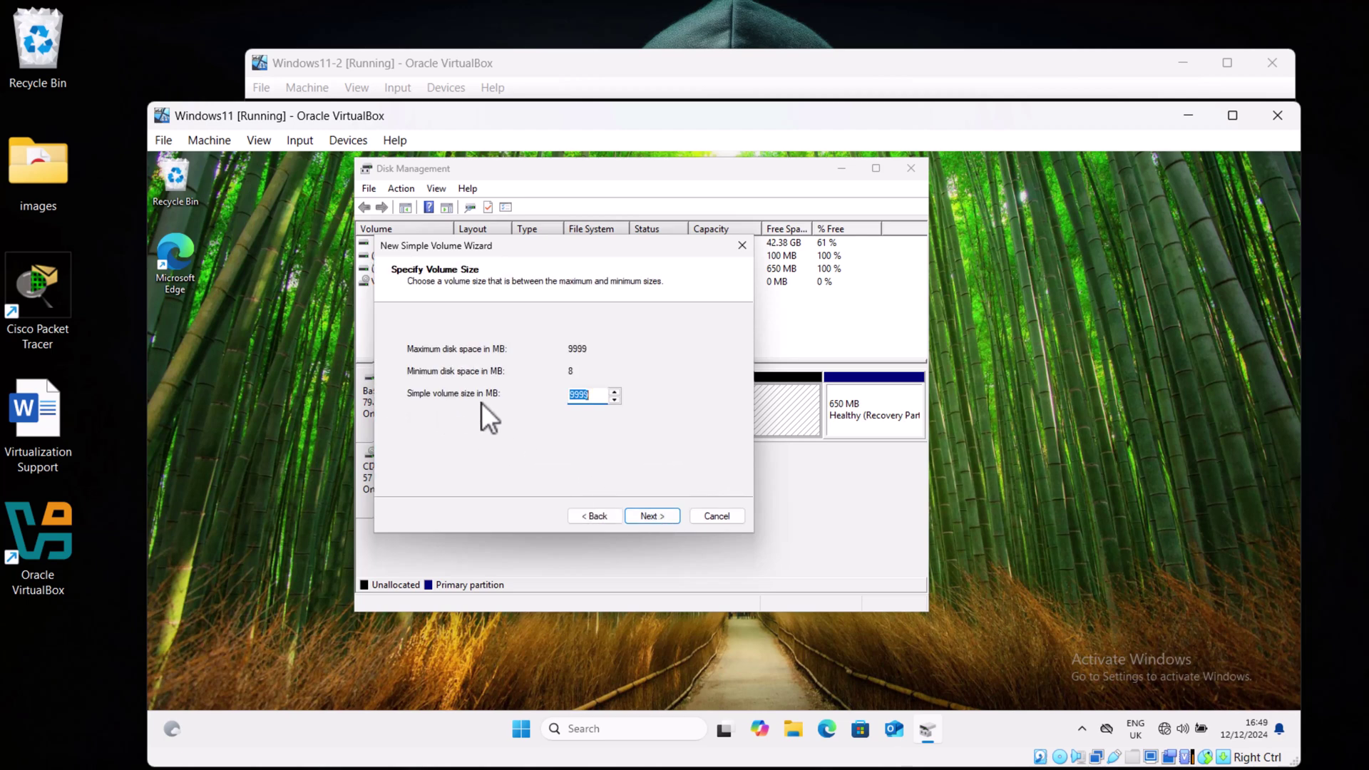
click(649, 514)
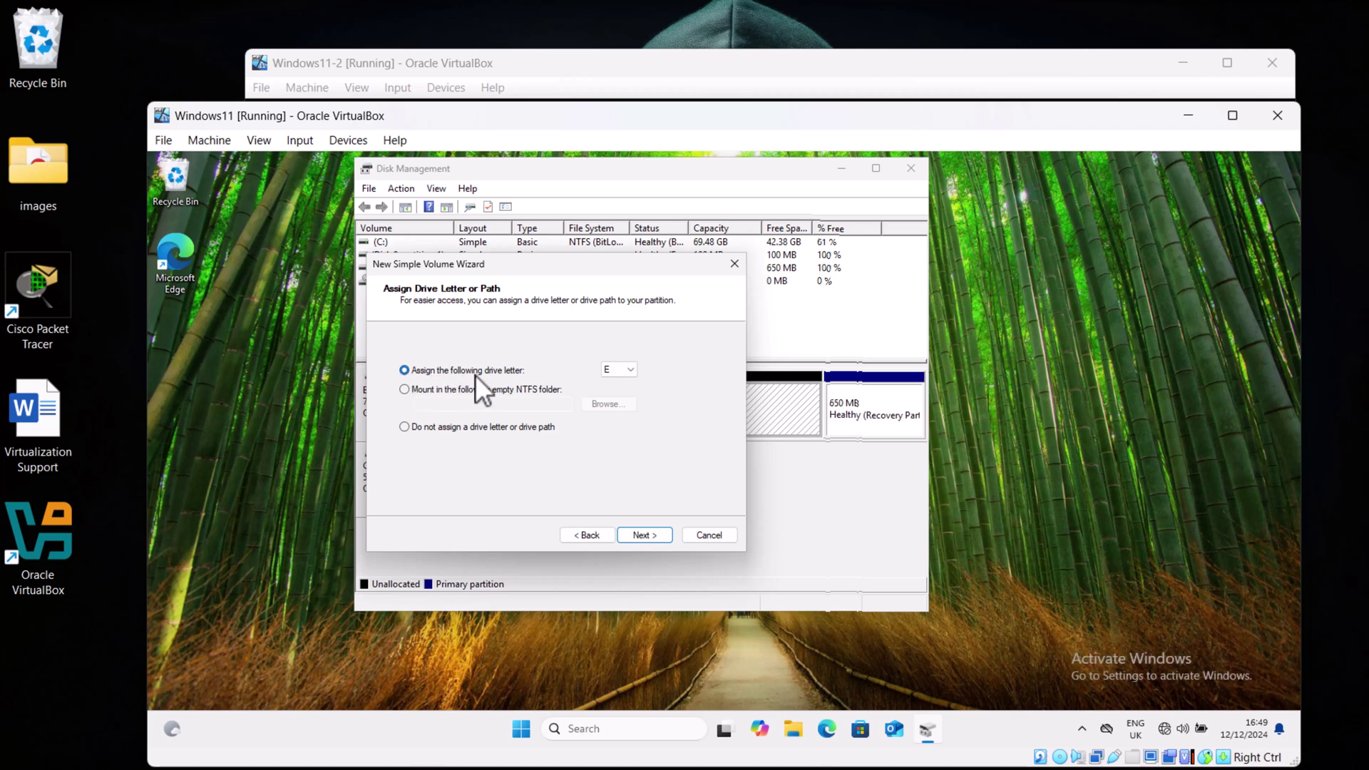
click(632, 370)
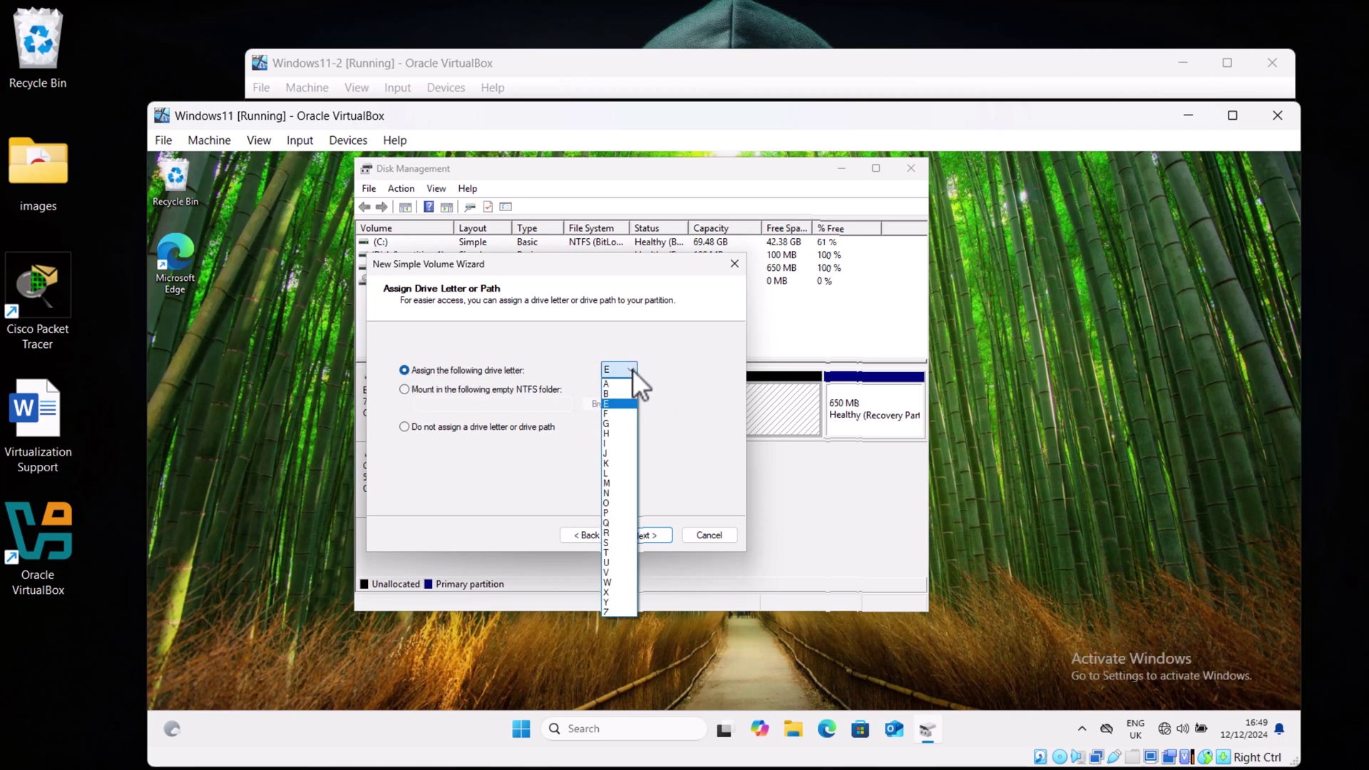
click(616, 404)
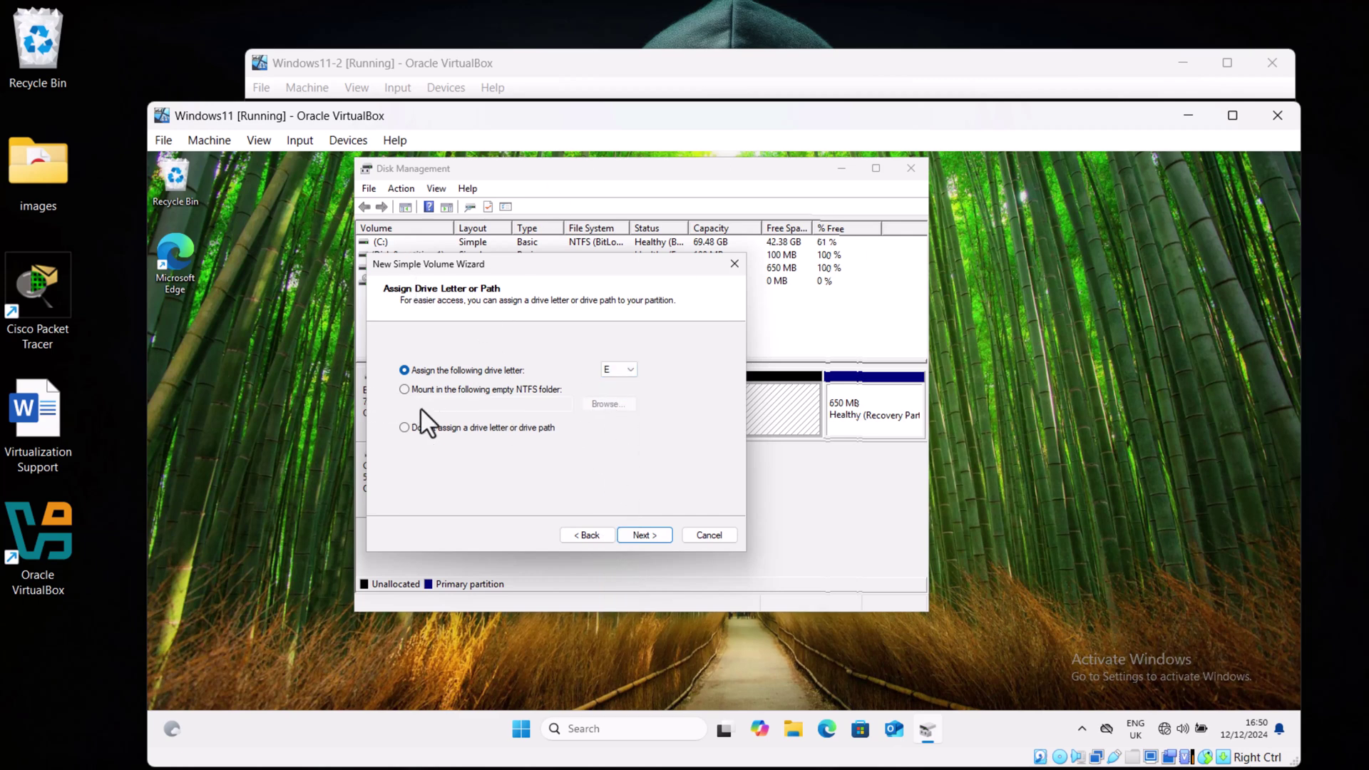
- Keep NTFS, label the volume DataDrive and finish creating the 9.76 GB E: drive
click(641, 536)
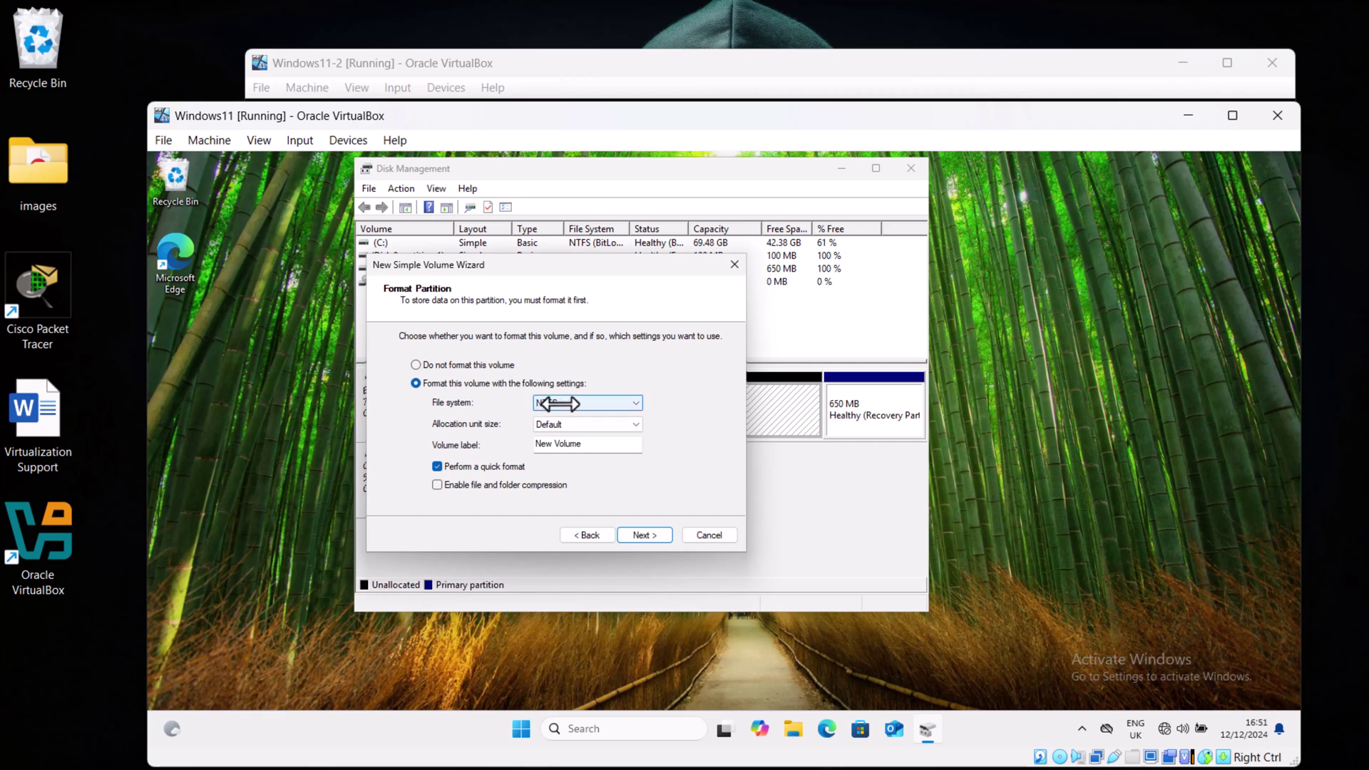
click(623, 405)
click(587, 410)
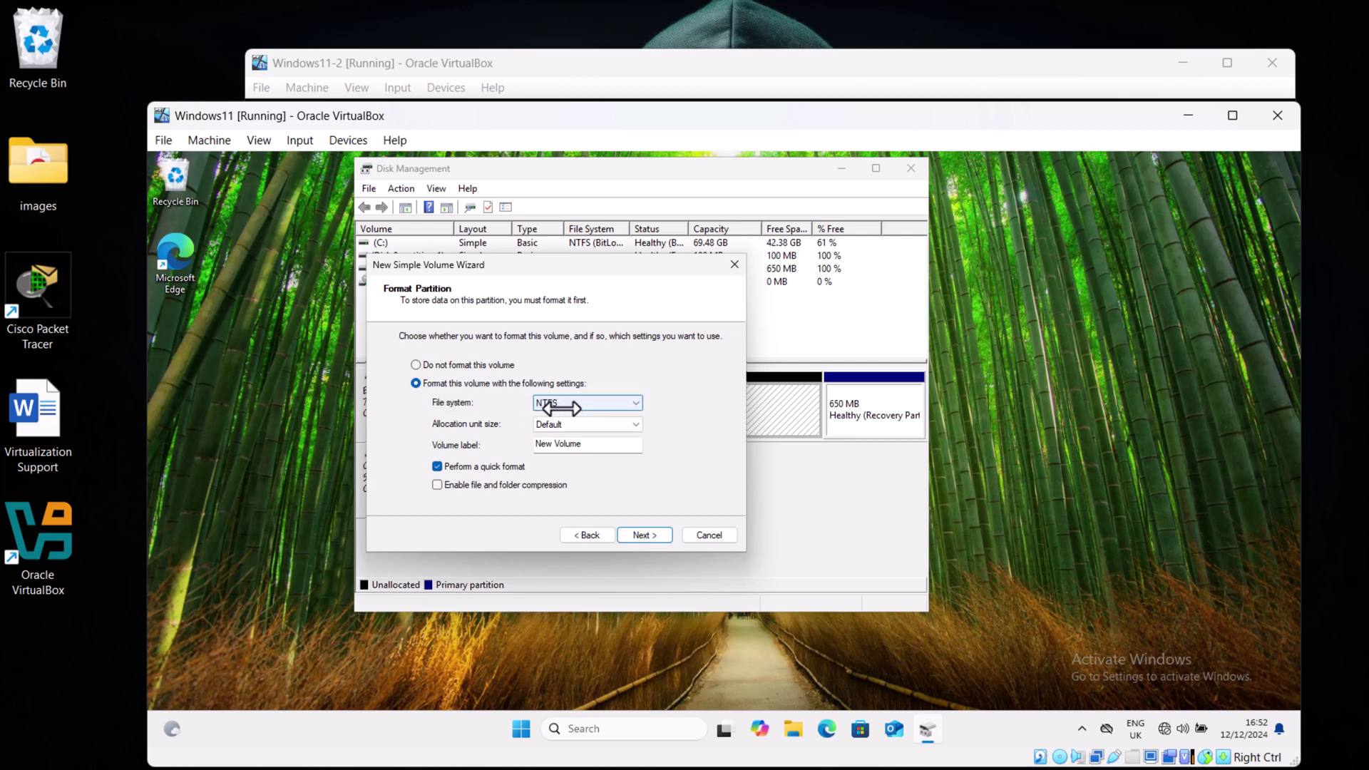
drag(602, 443, 497, 443)
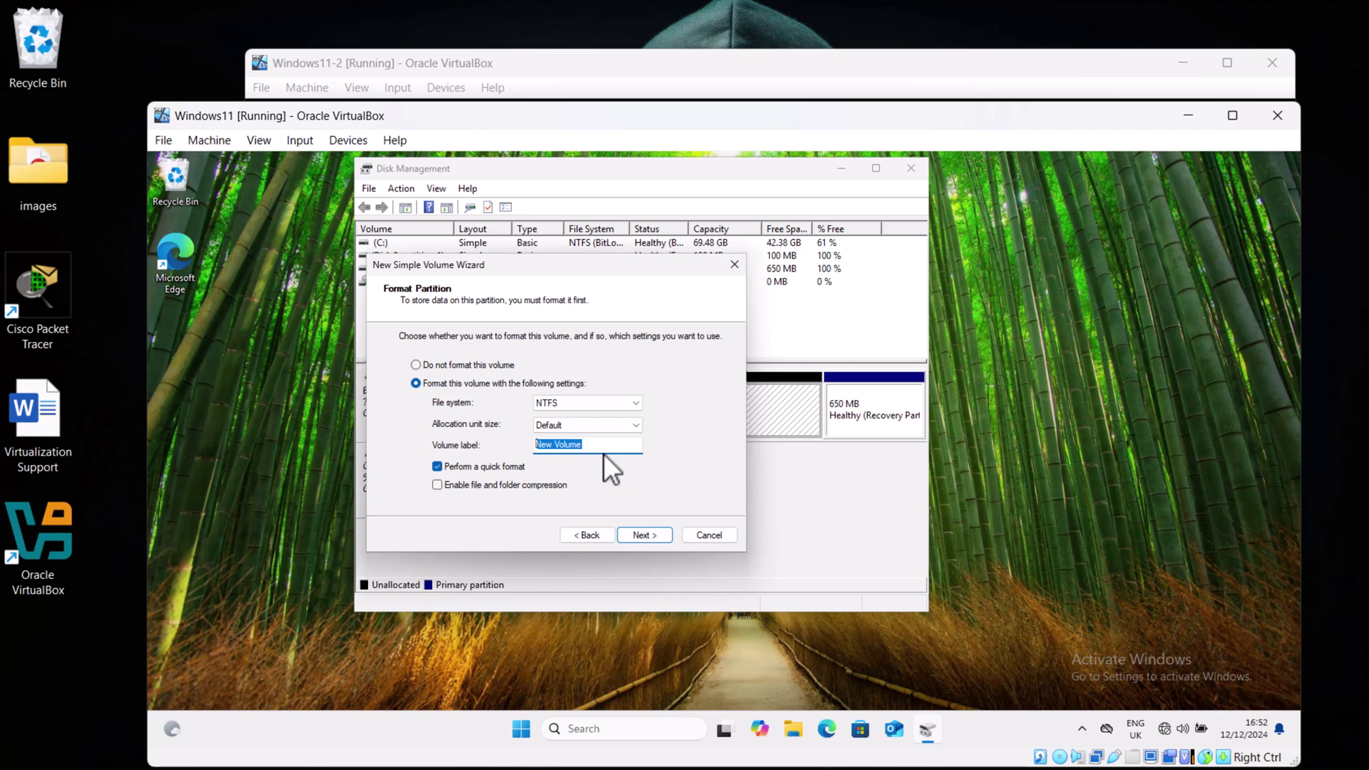
text(DataDrive)
click(643, 534)
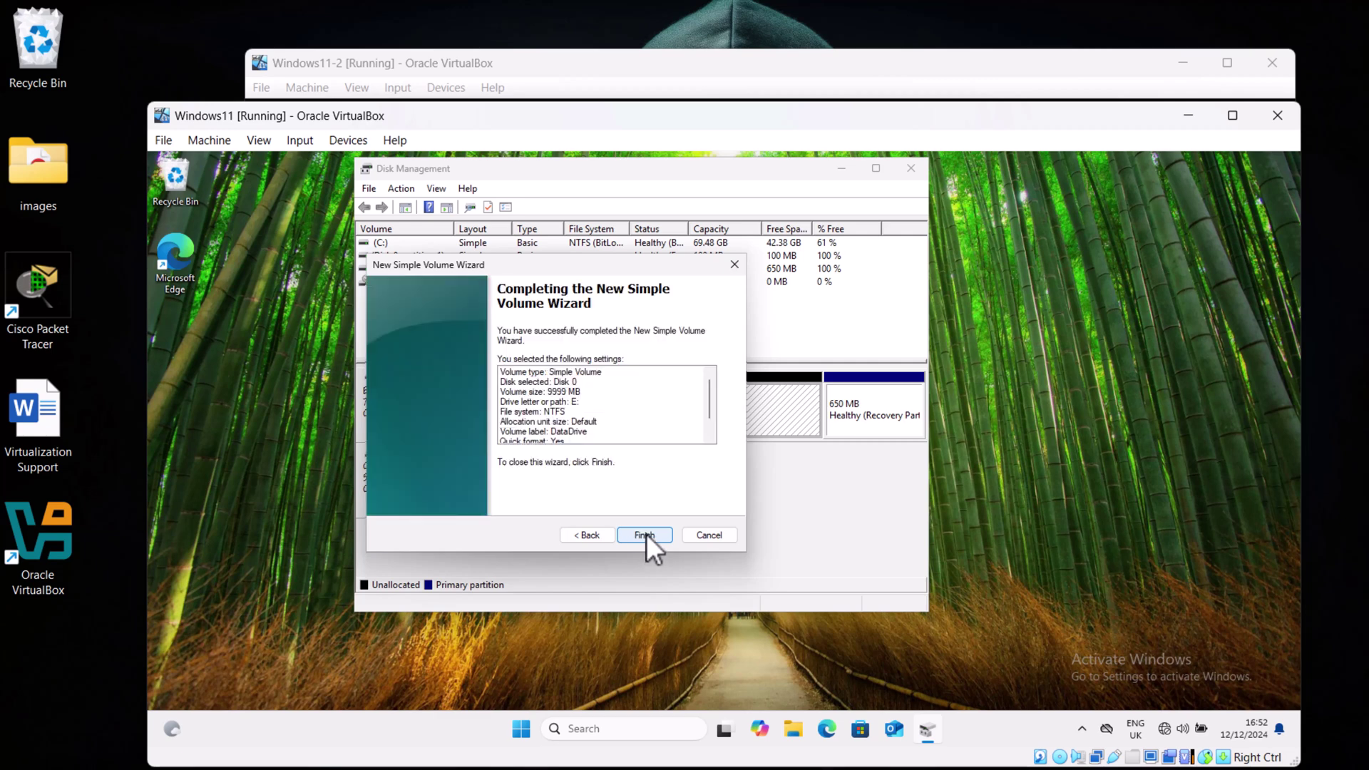
click(646, 533)
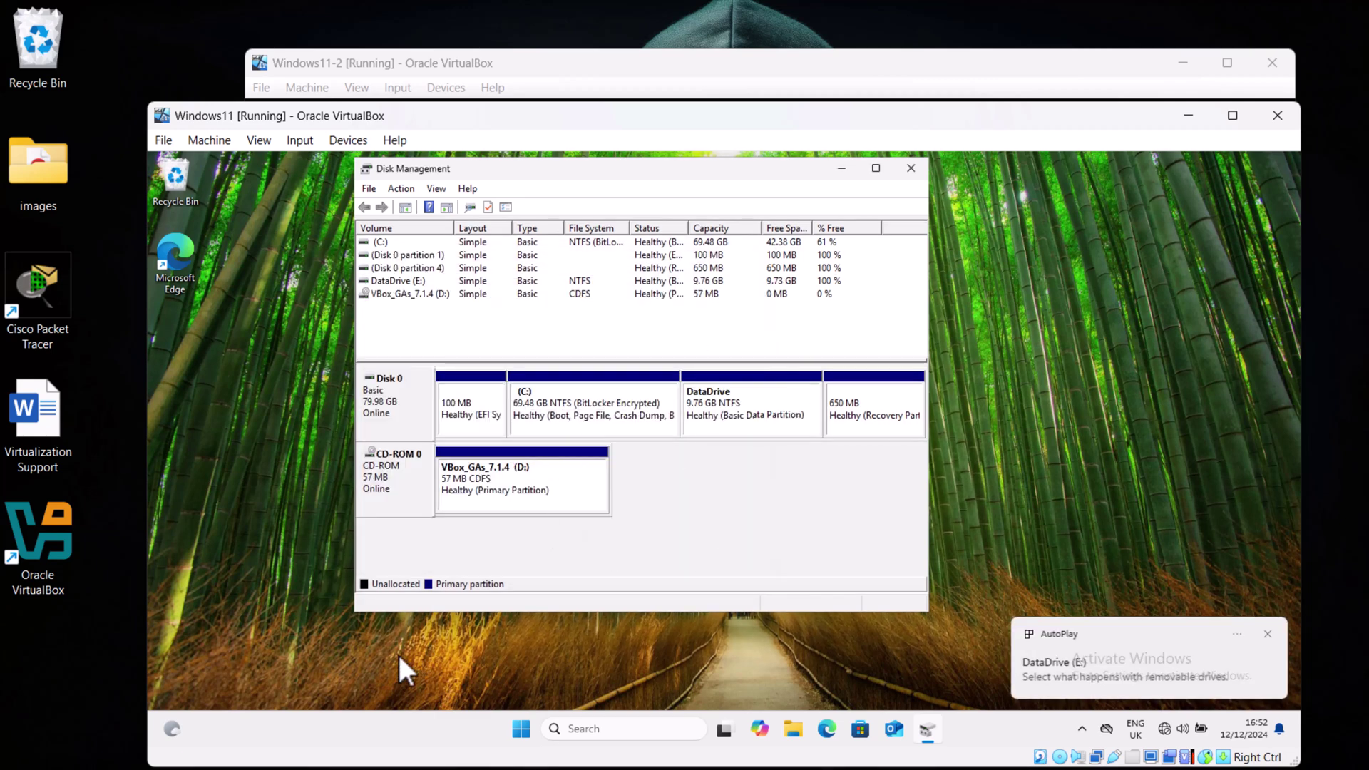
- Confirm DataDrive (E:) appears in This PC, then close that window
click(790, 728)
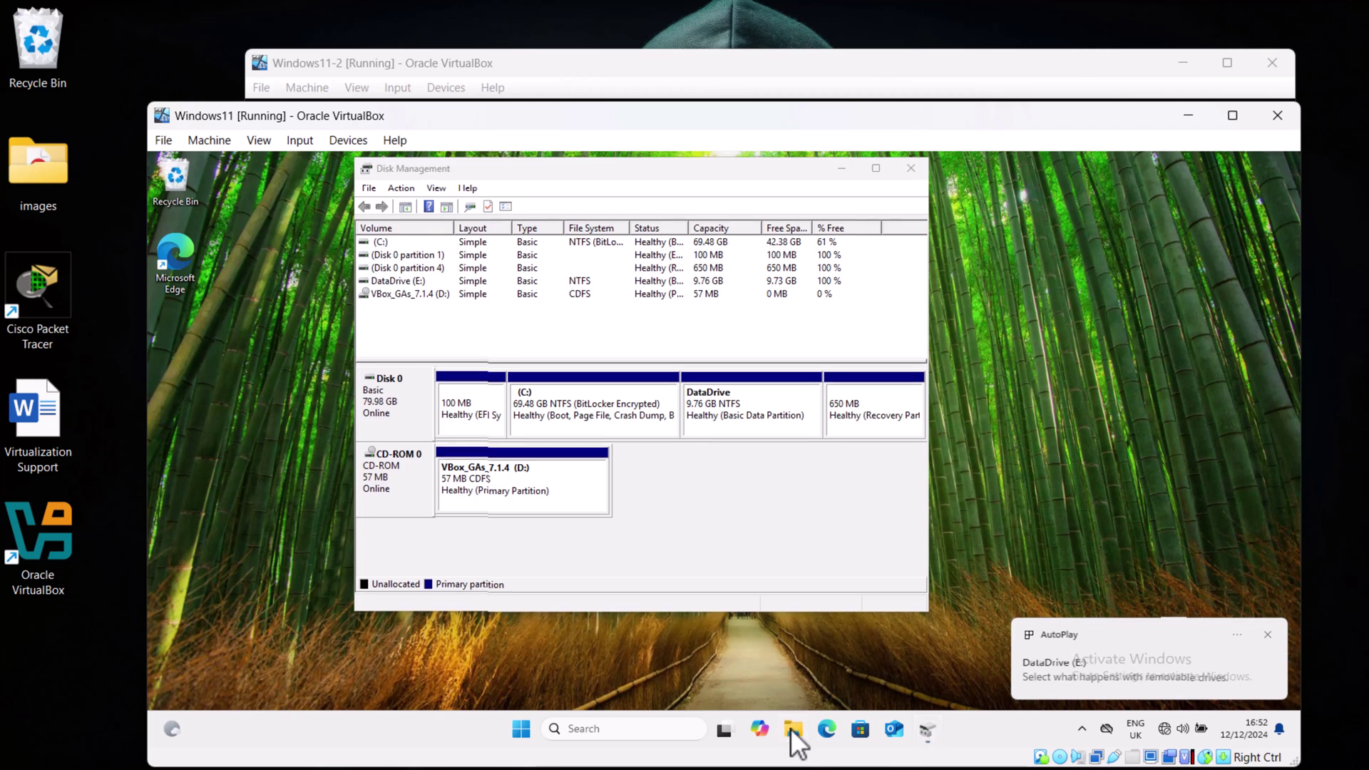
click(793, 728)
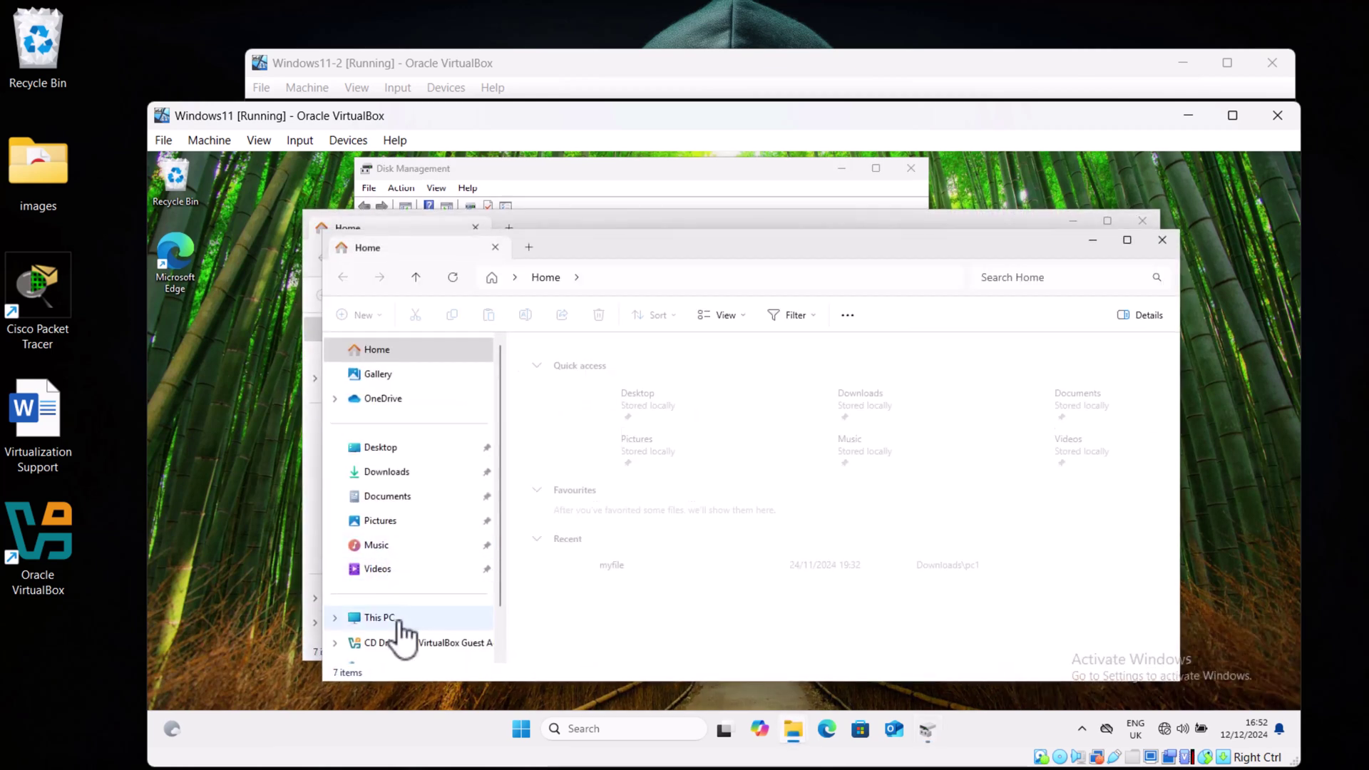
click(380, 618)
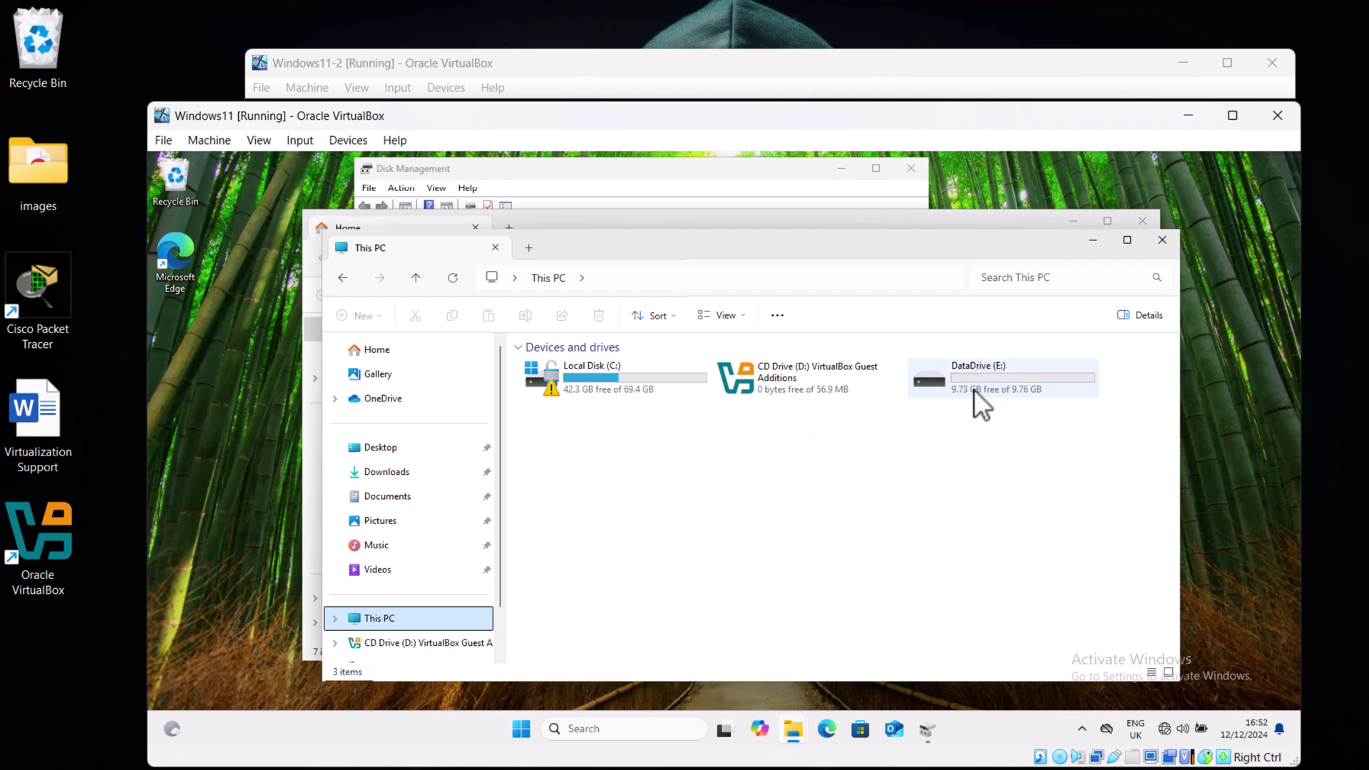
mouse_move(975, 375)
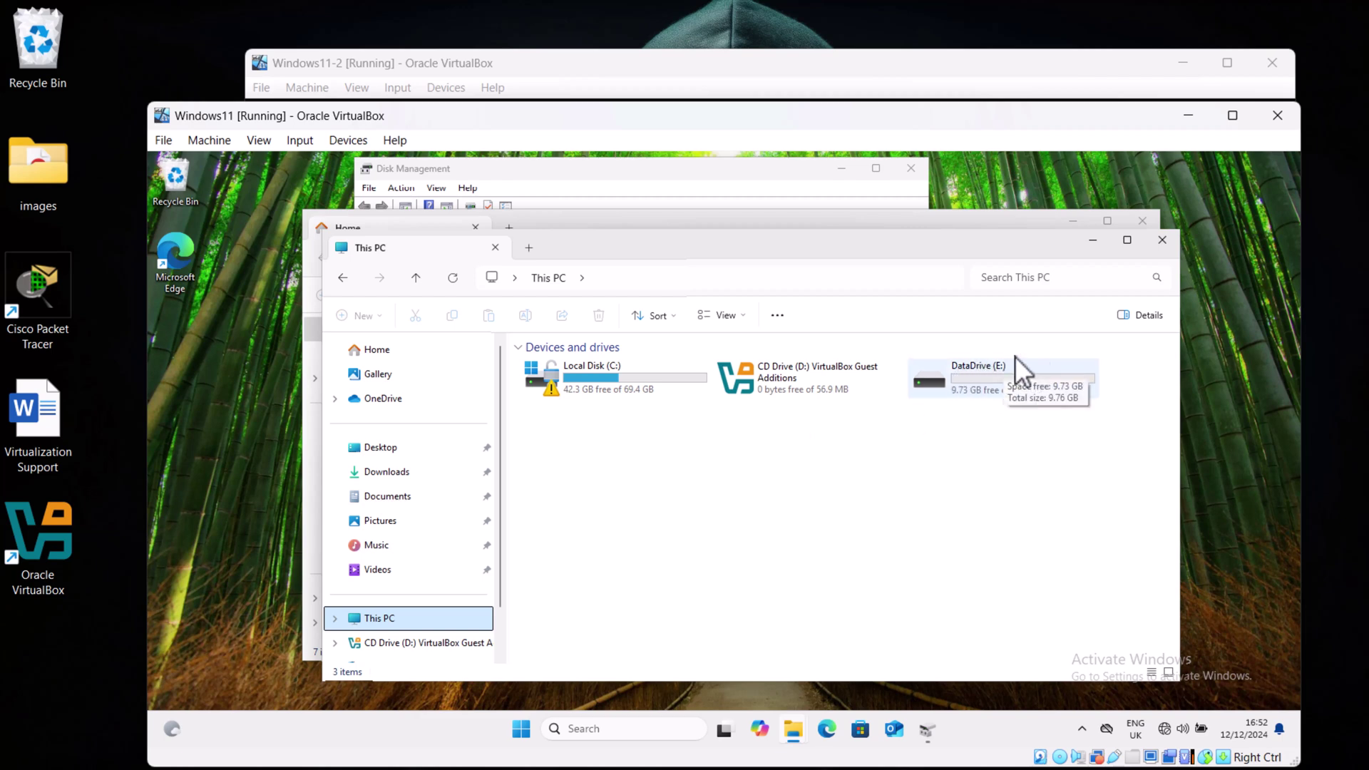
click(1163, 240)
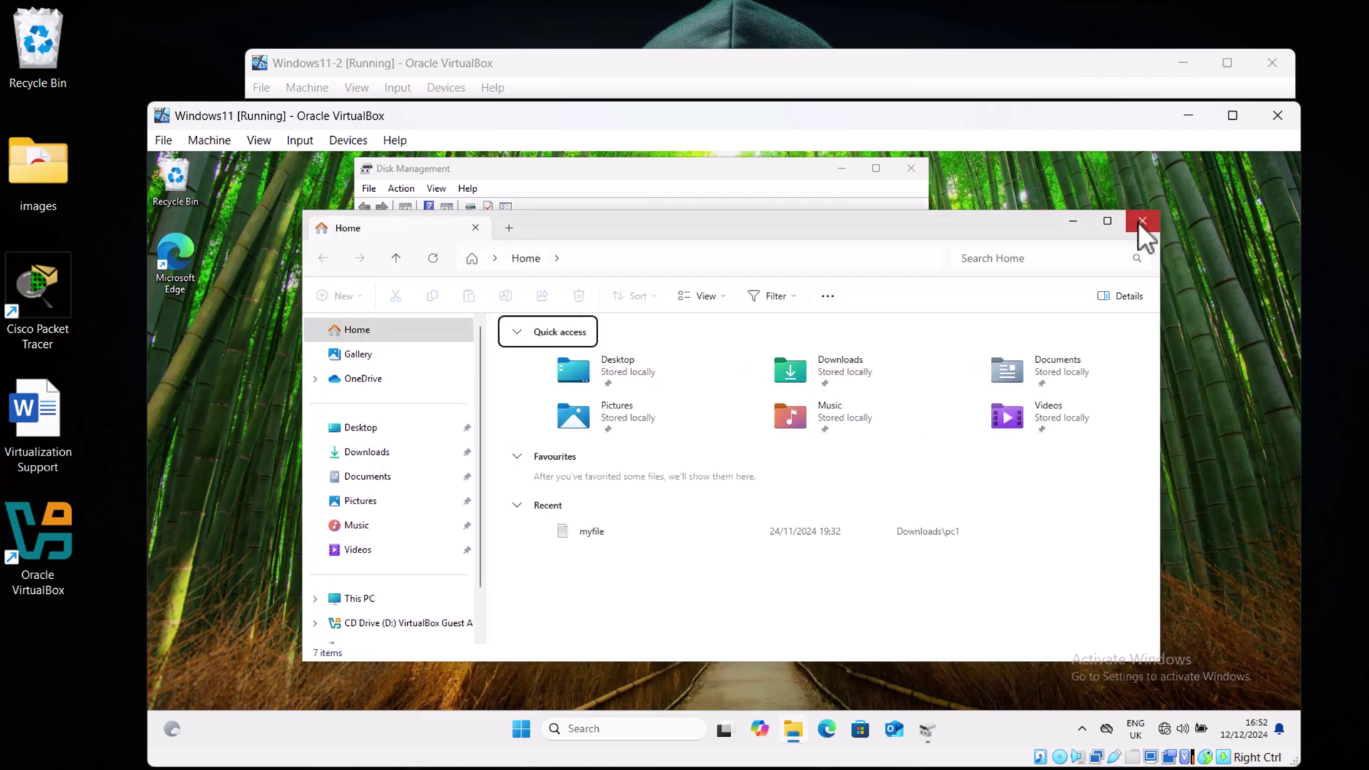
- Close the first VM's windows, switch to Windows11-2 and open File Explorer there
click(1140, 221)
click(909, 168)
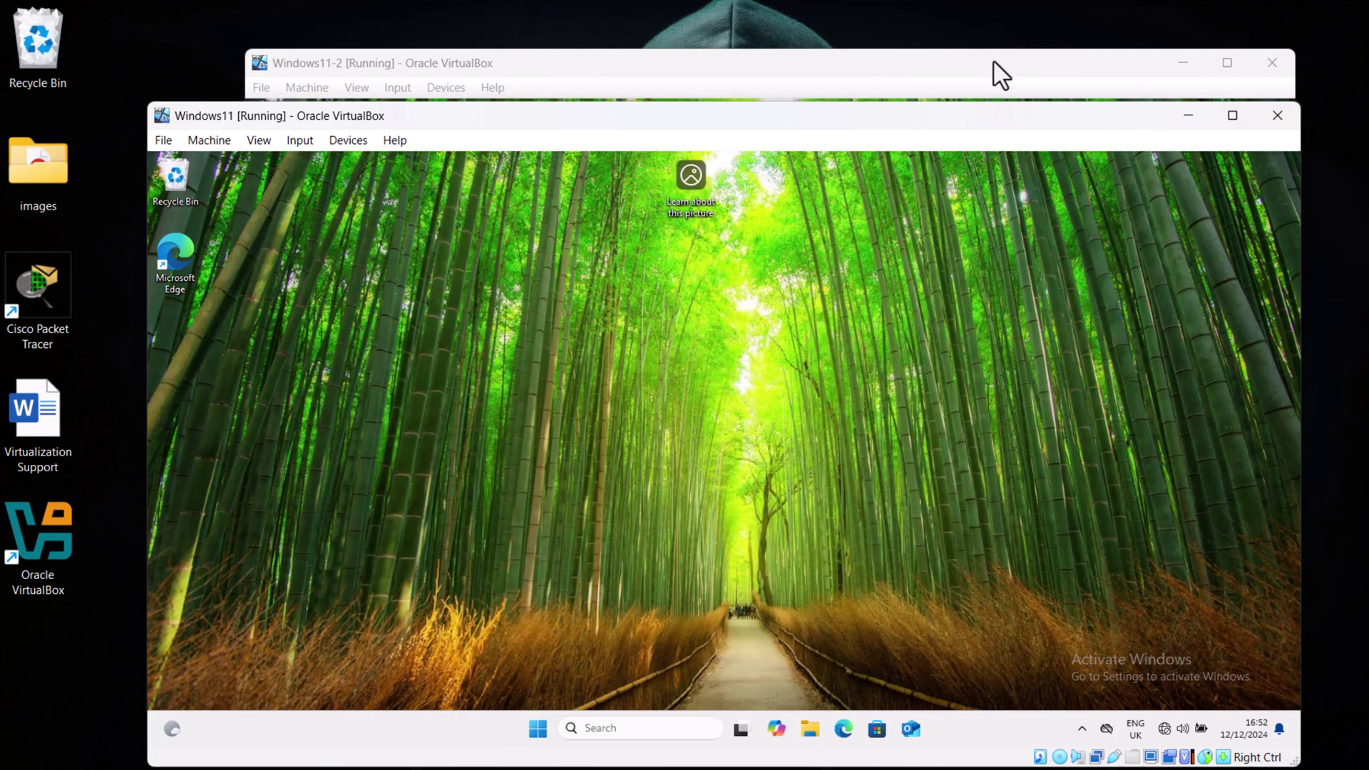
click(994, 72)
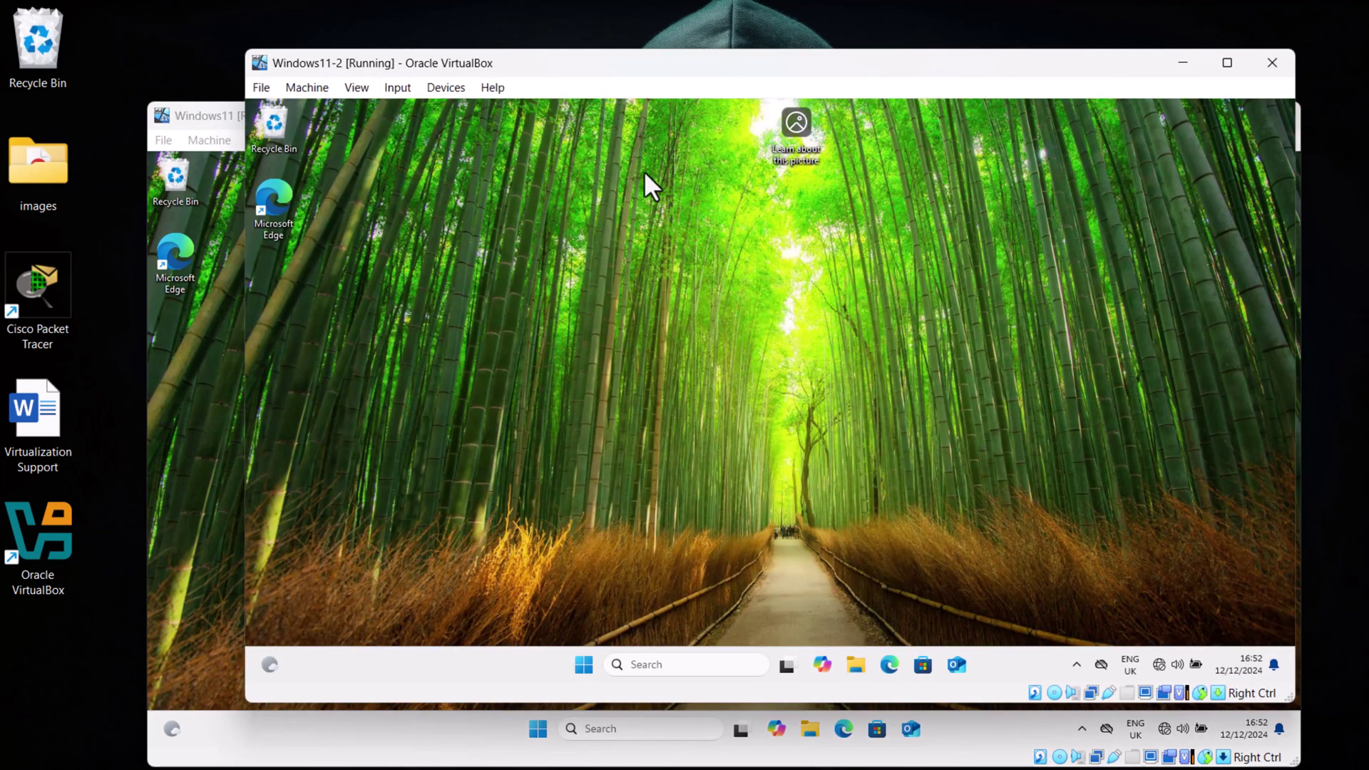
click(856, 664)
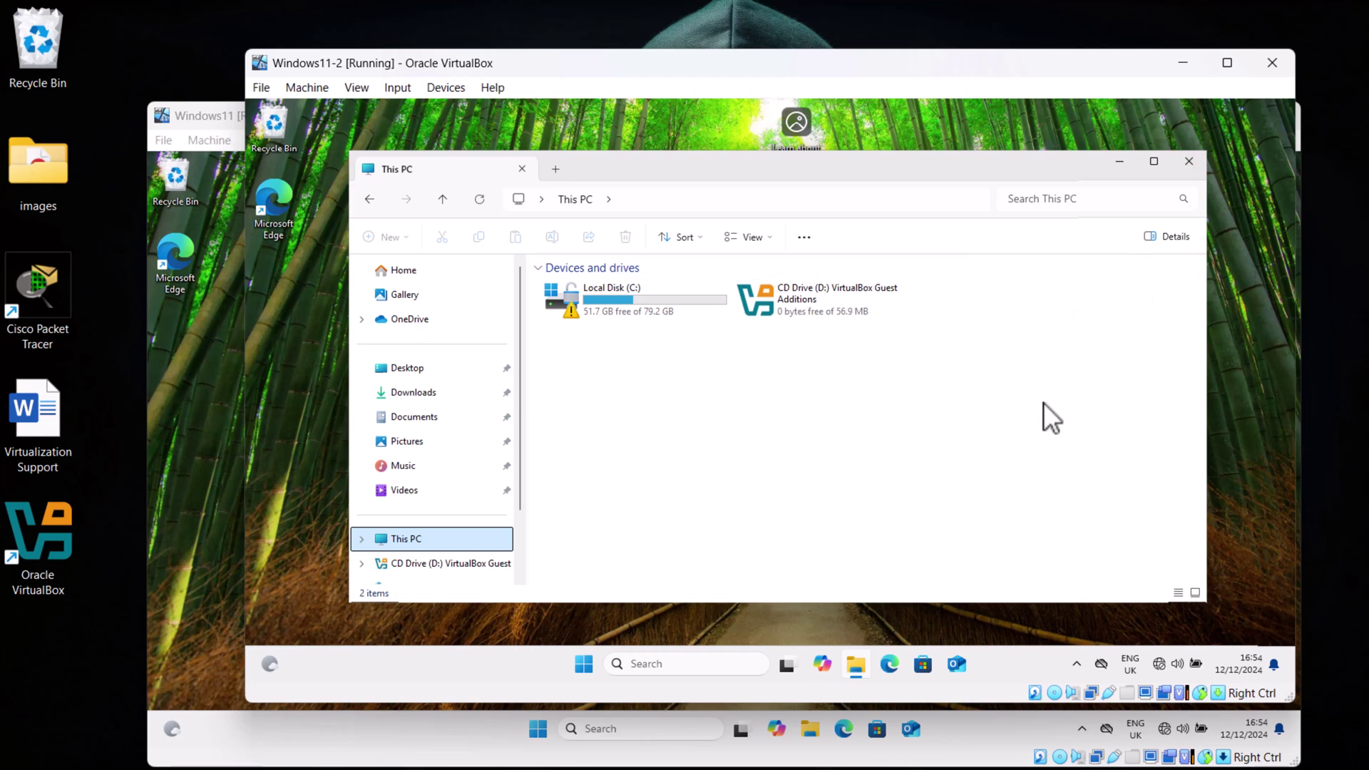
- Close This PC and launch Disk Management on Windows11-2 with the disk layout enlarged
click(1190, 163)
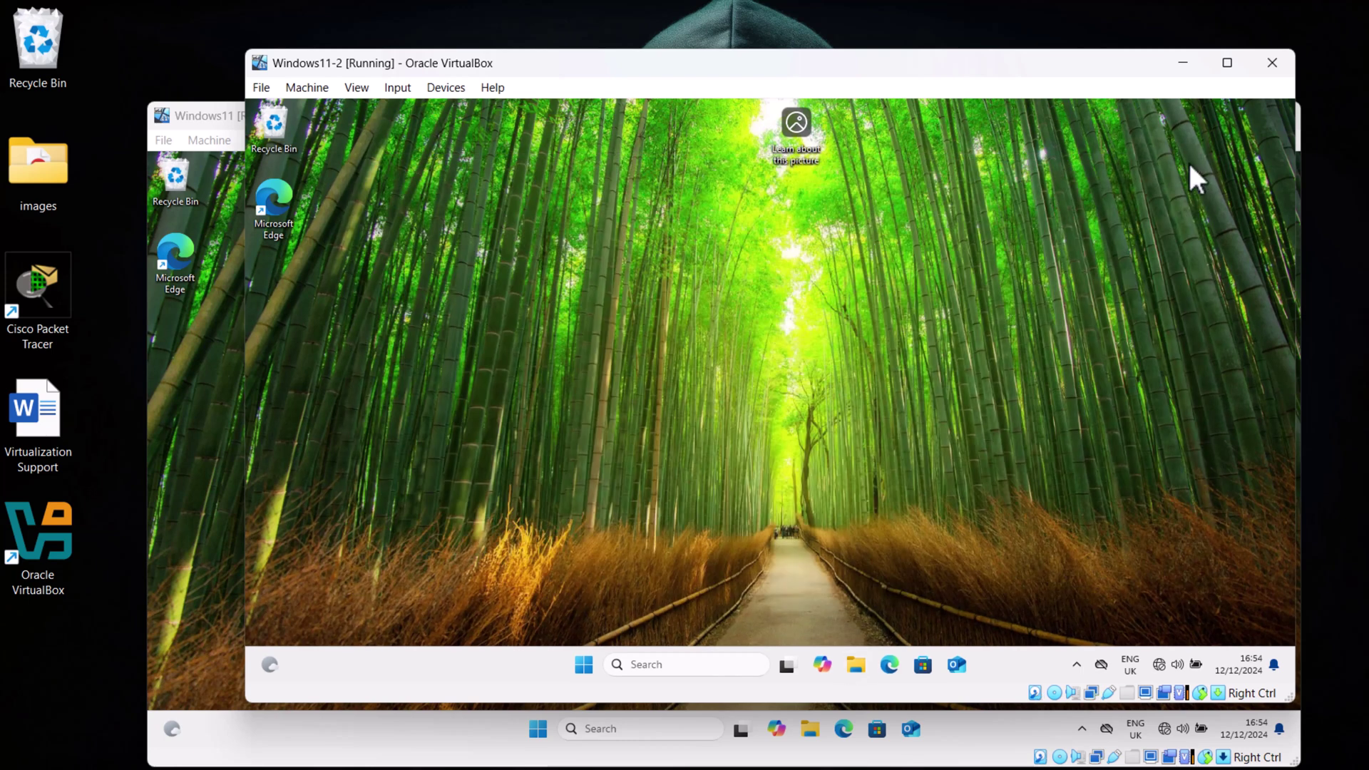
right_click(581, 665)
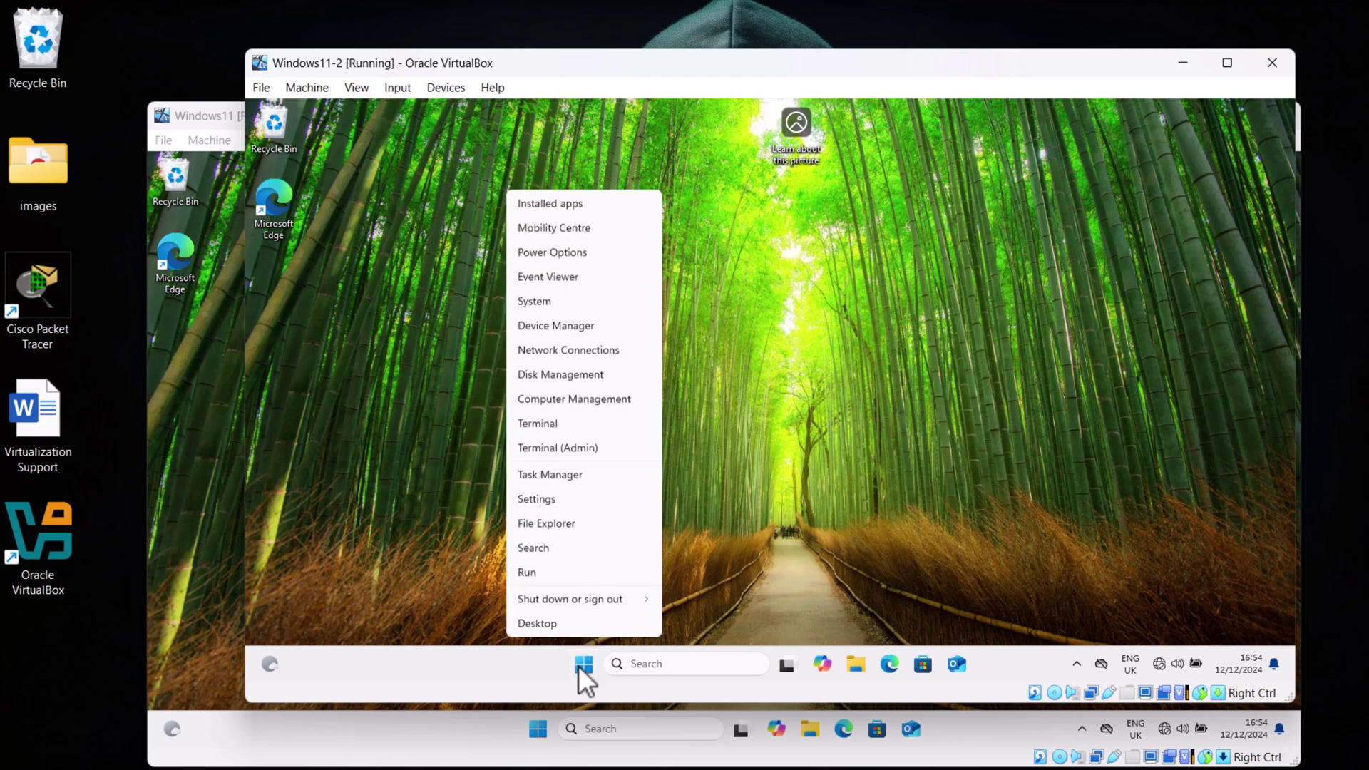
click(581, 372)
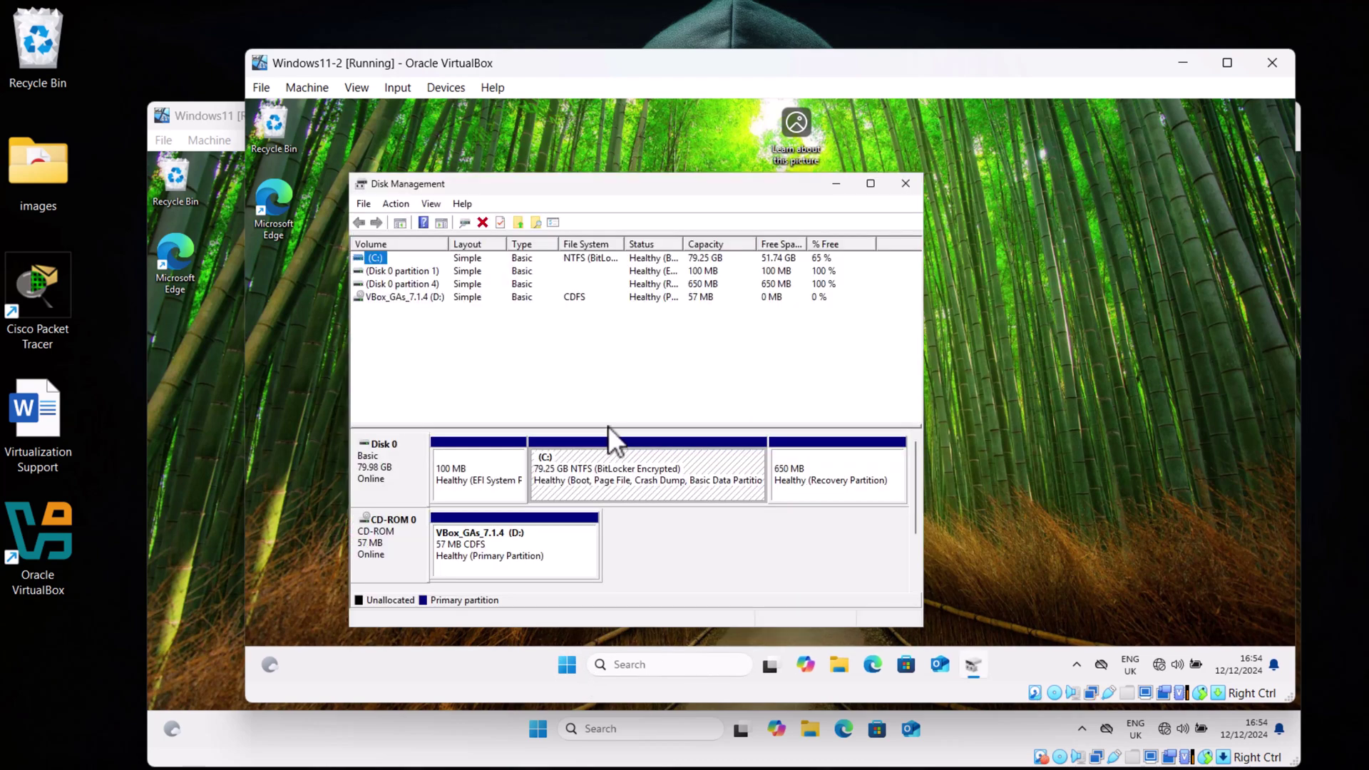
drag(610, 430, 623, 363)
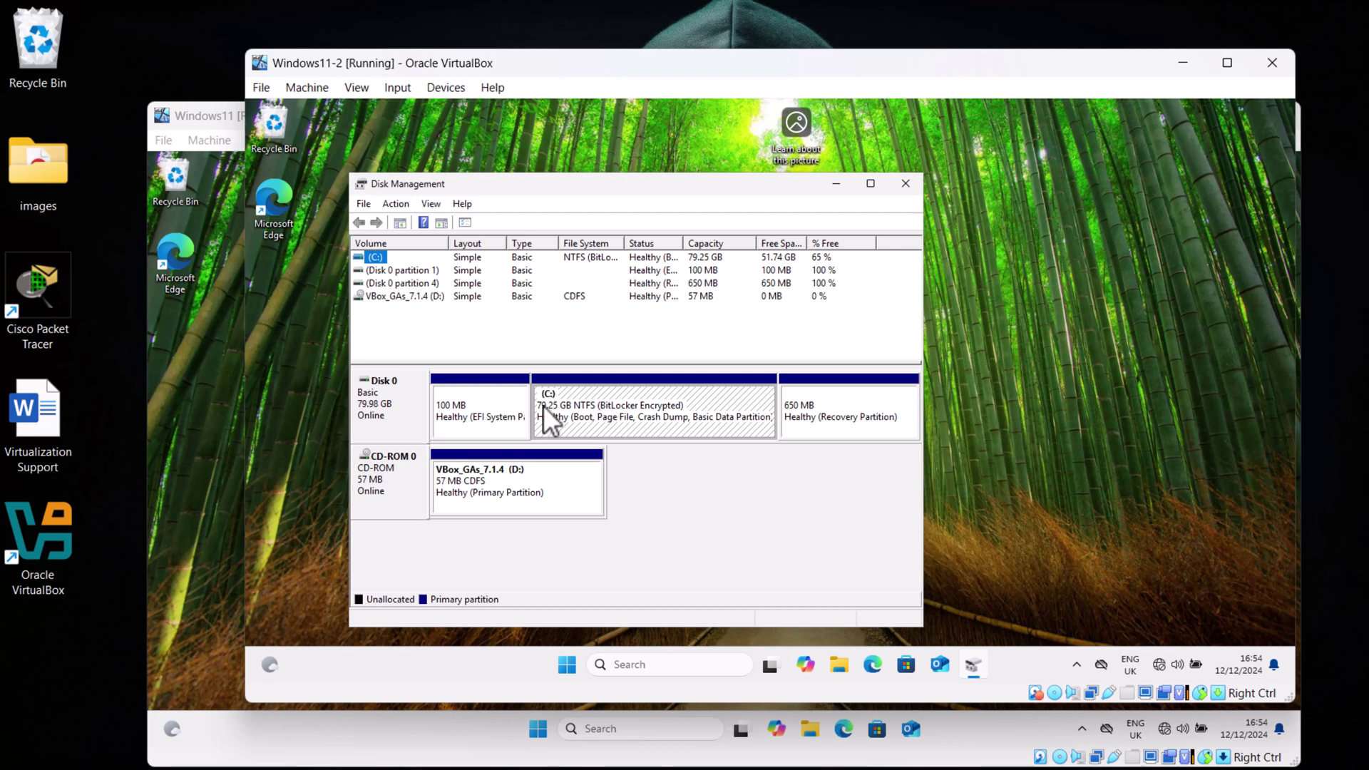
- Shrink C: by 10000 MB, leaving 9.77 GB unallocated on Disk 0
right_click(588, 394)
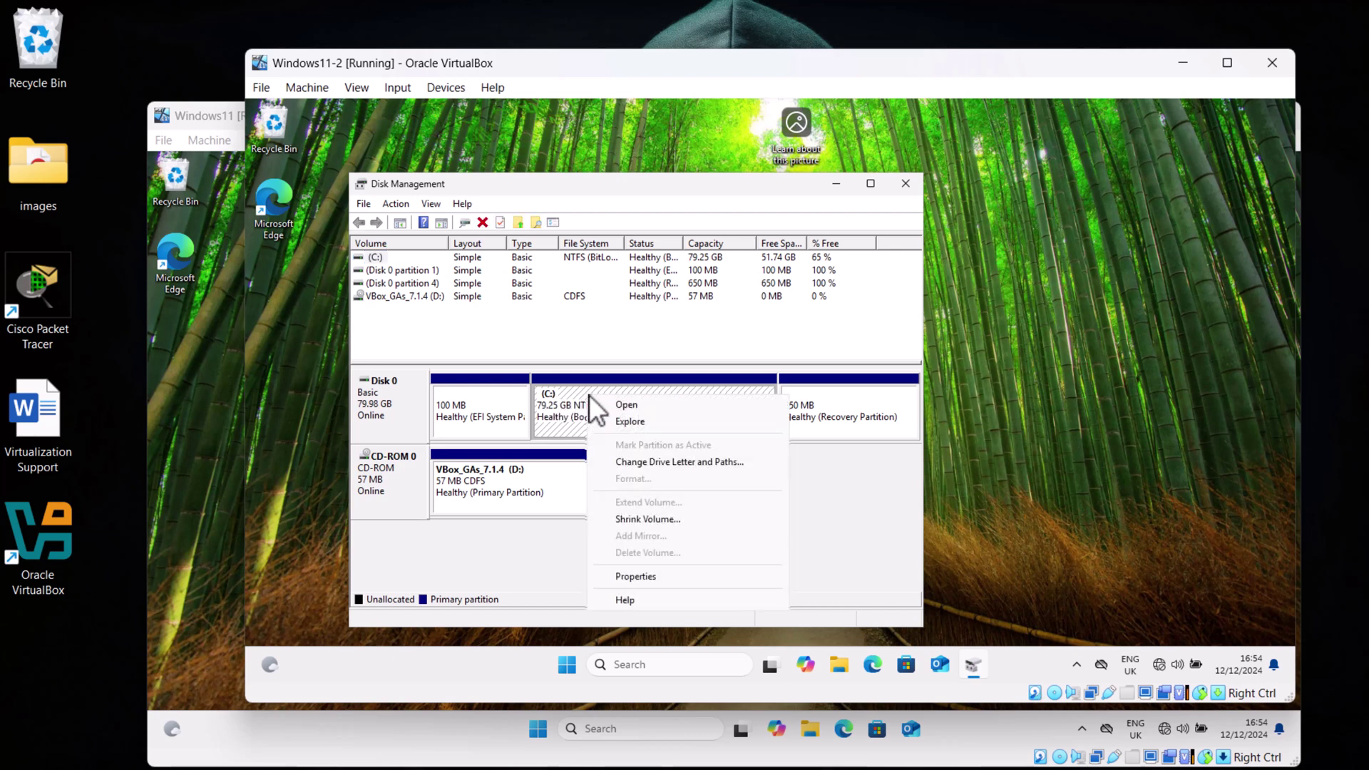
click(630, 521)
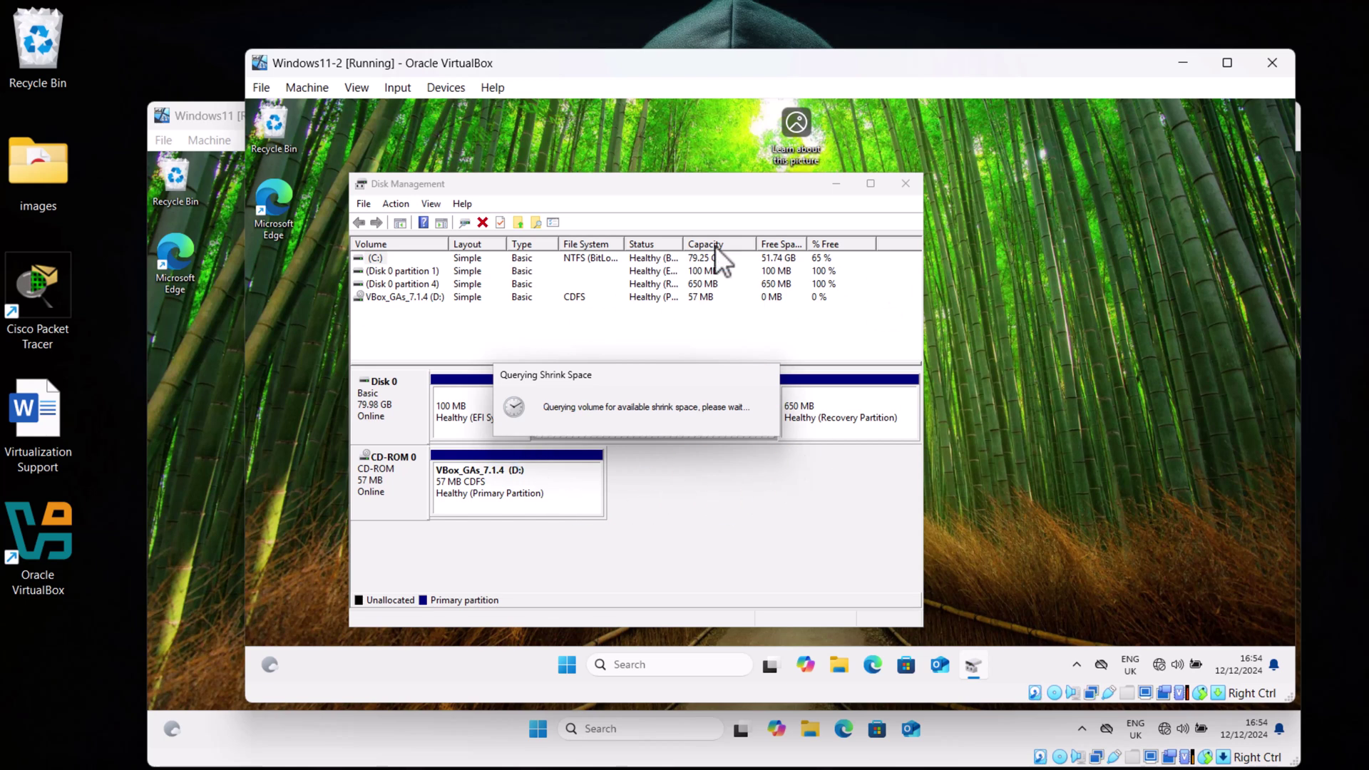
click(738, 368)
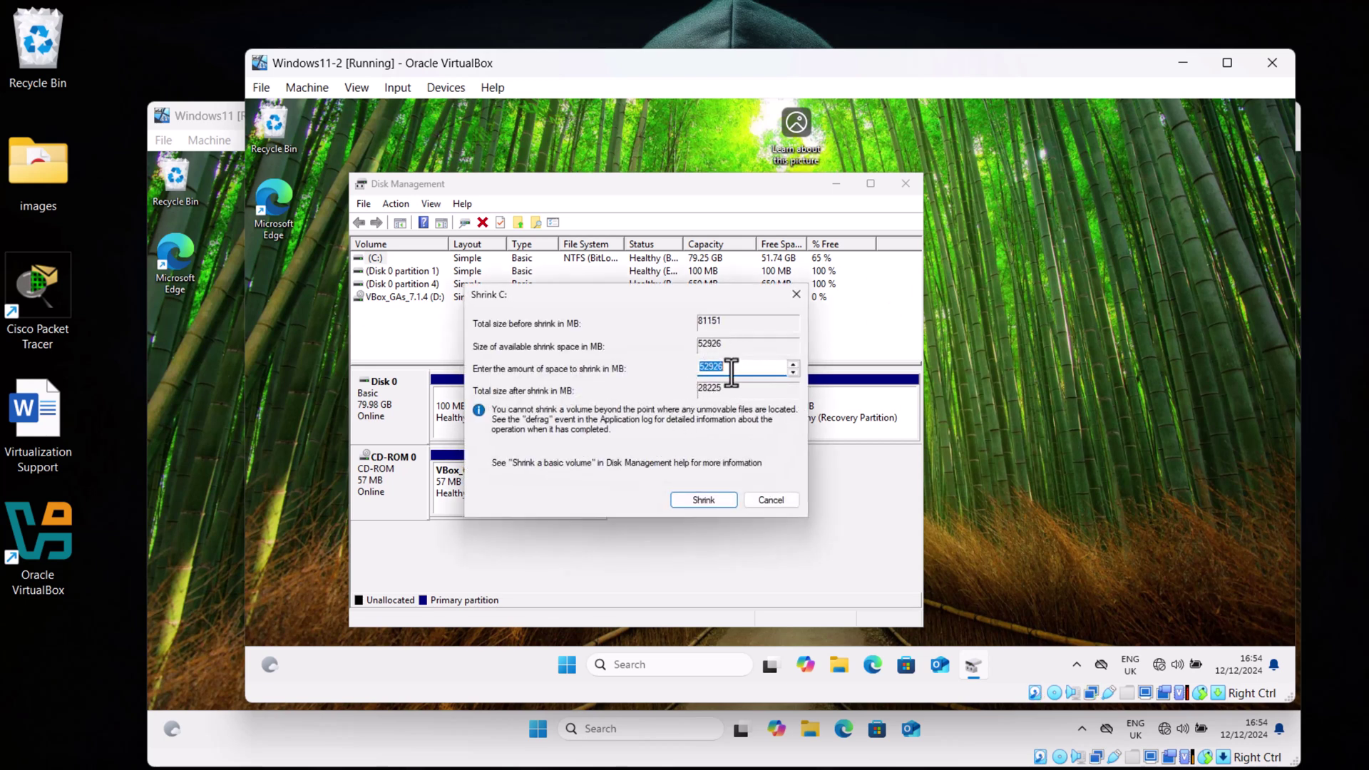
double_click(724, 367)
text(10)
text(000)
click(726, 499)
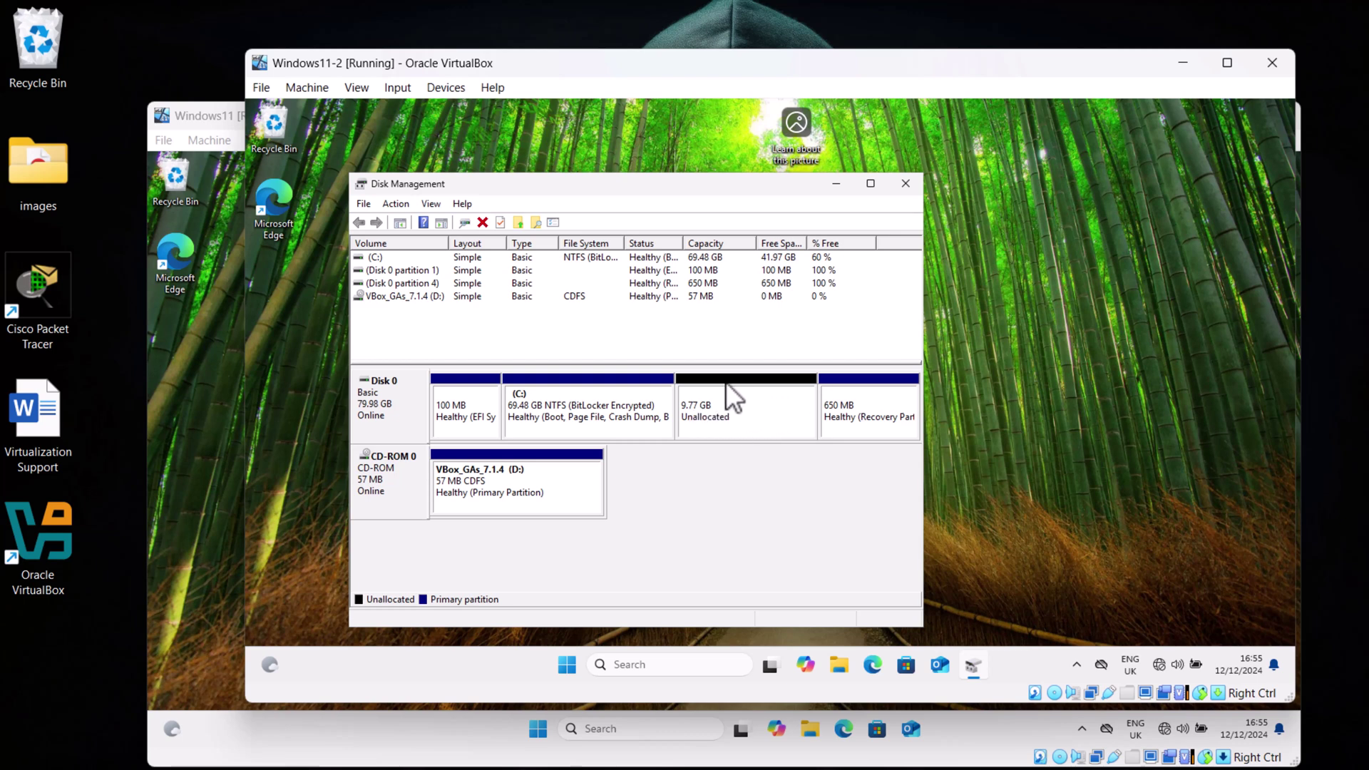
- Start a New Simple Volume in the unallocated space at full size with drive letter E
right_click(750, 408)
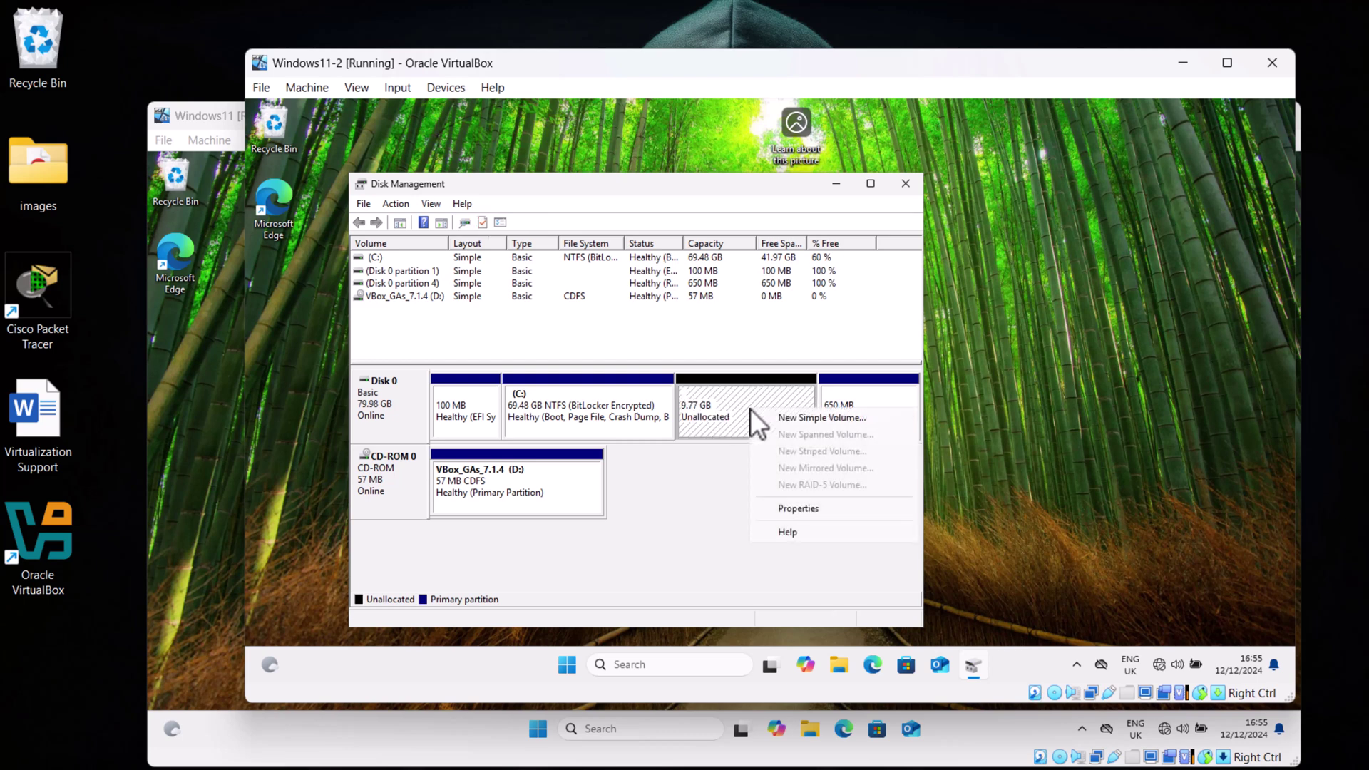
click(799, 417)
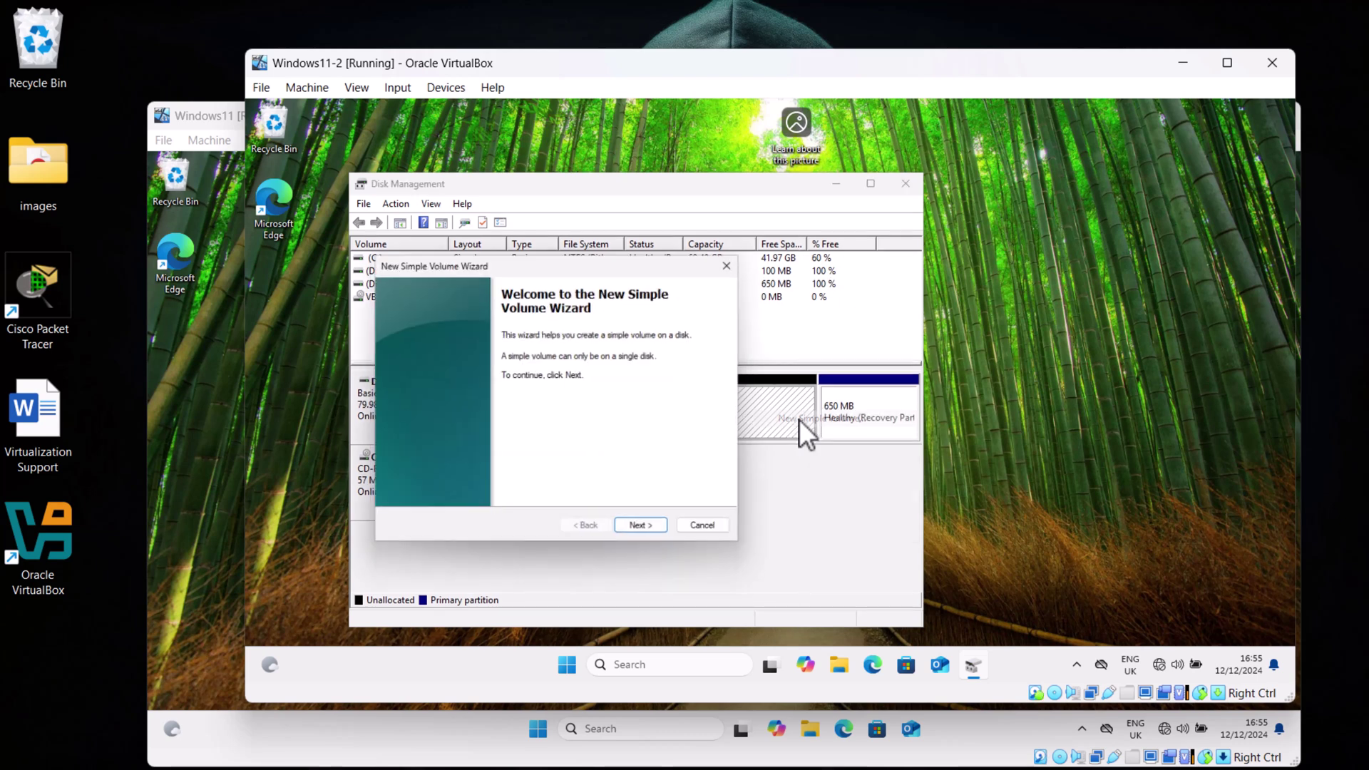
click(655, 530)
click(655, 530)
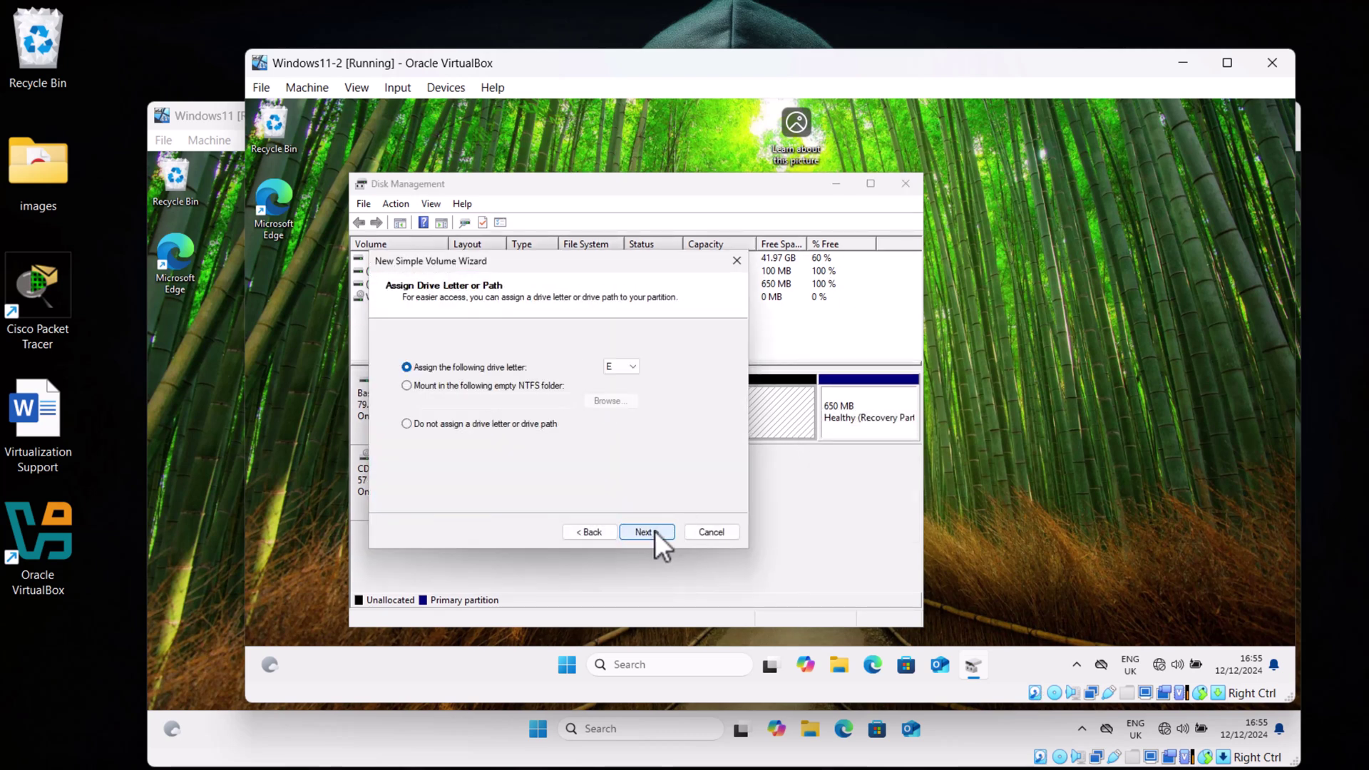
click(635, 368)
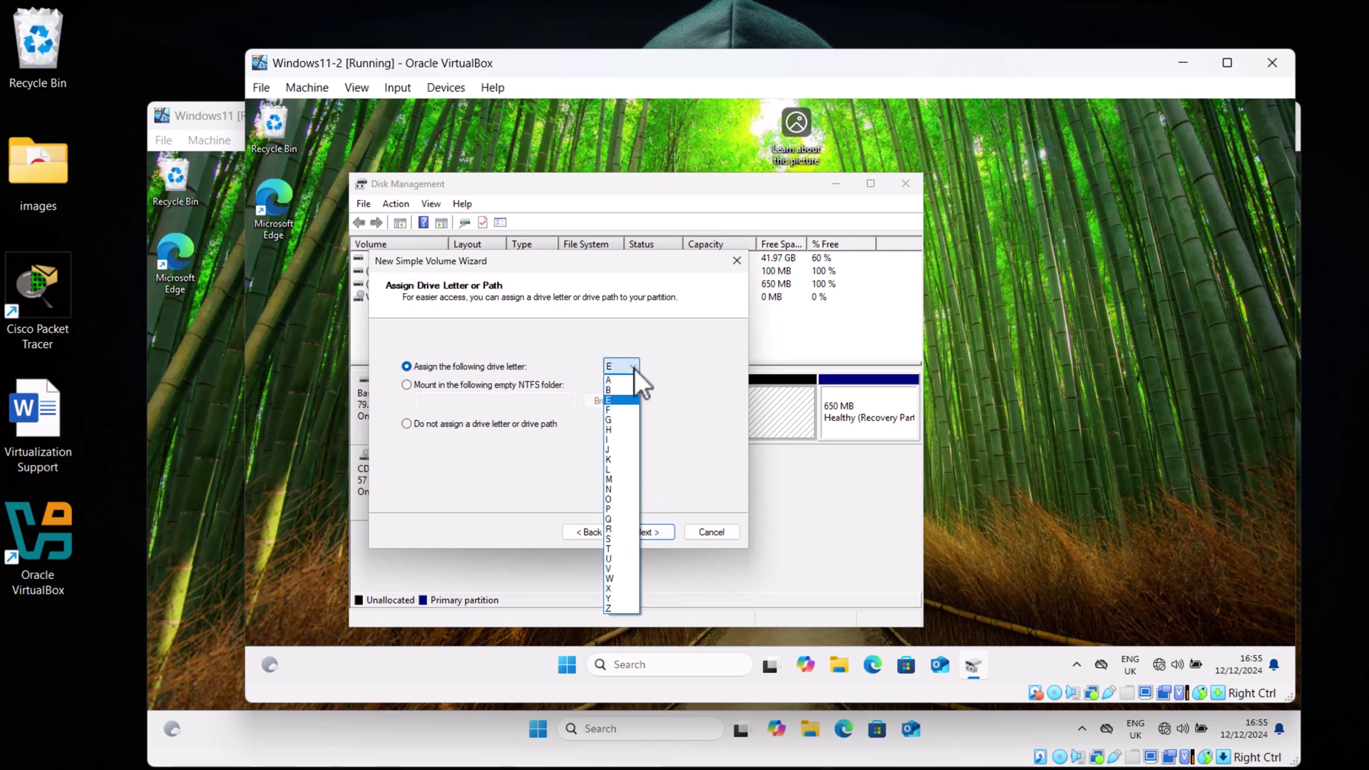
click(631, 412)
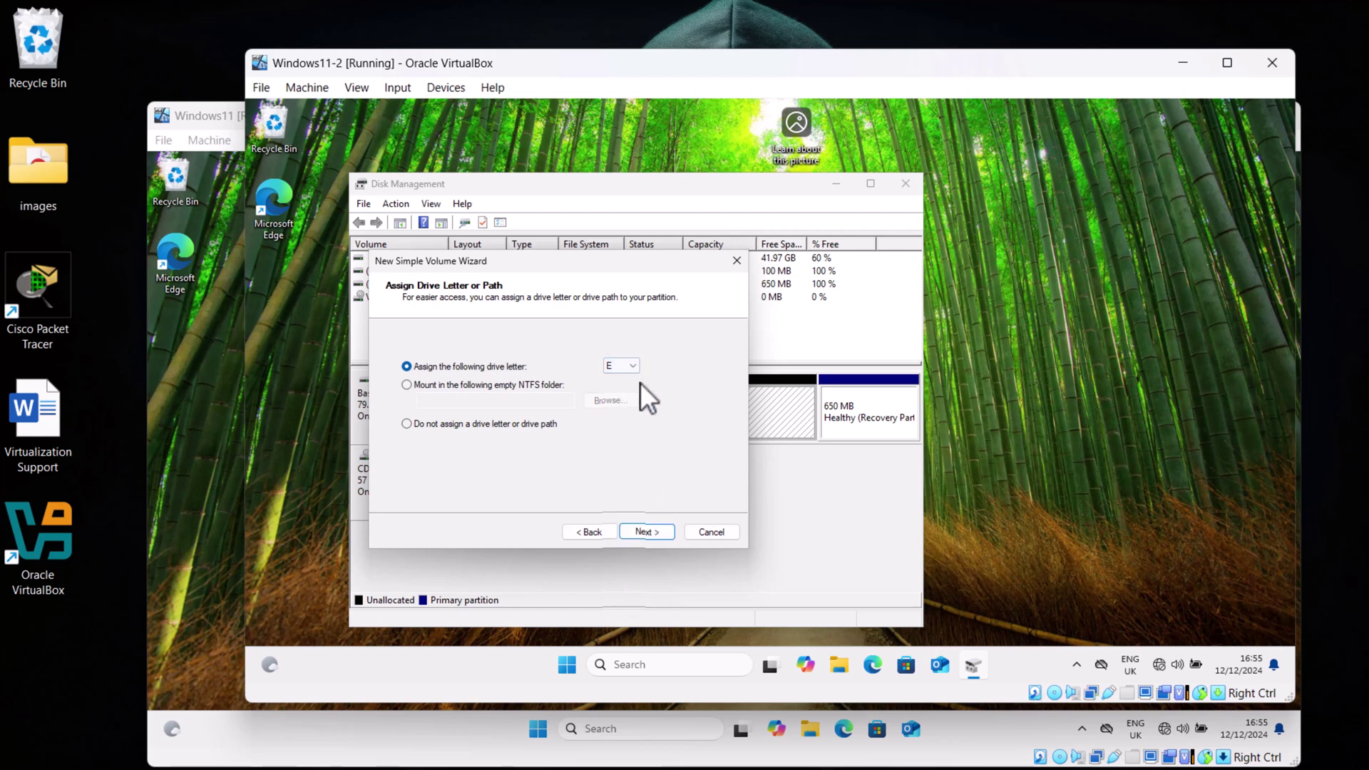
click(645, 531)
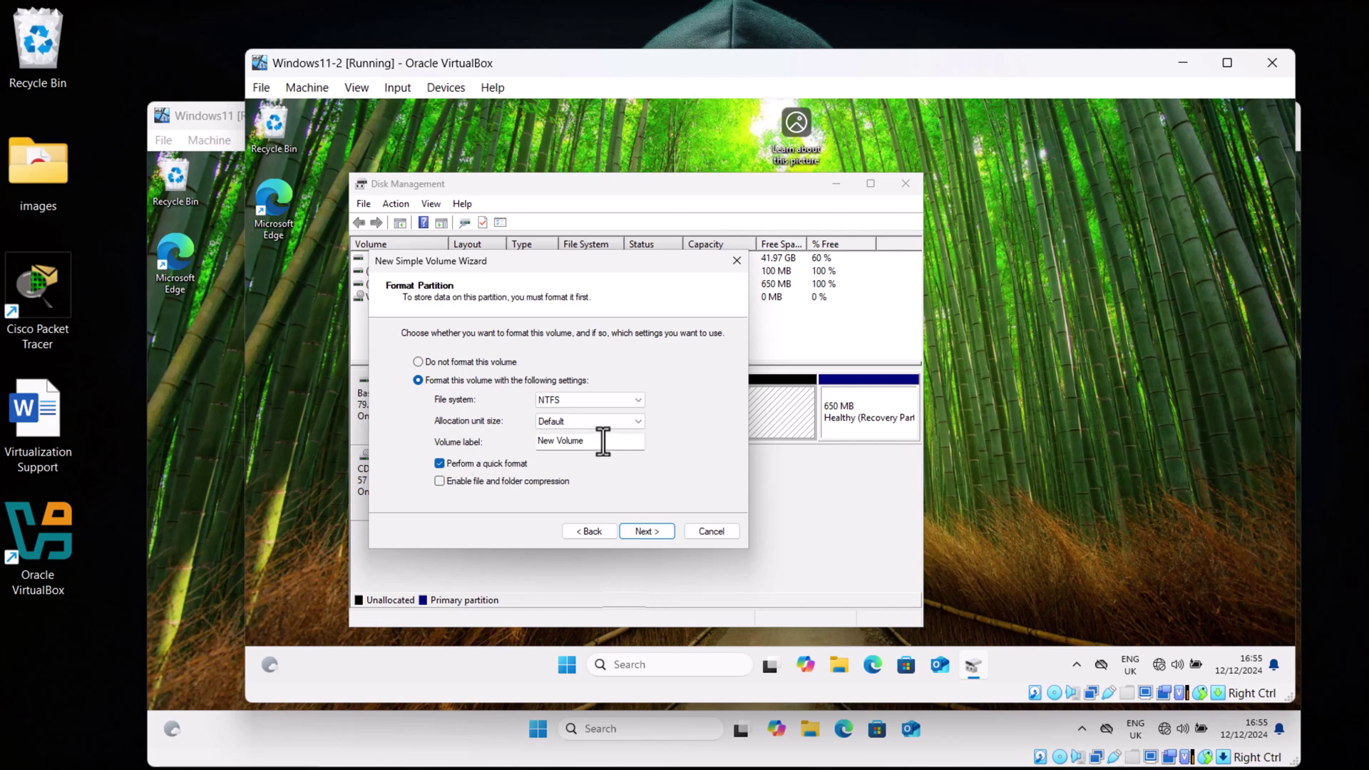
- Label the volume DataDrive with NTFS and finish creating the 9.76 GB E: drive
drag(602, 438, 482, 439)
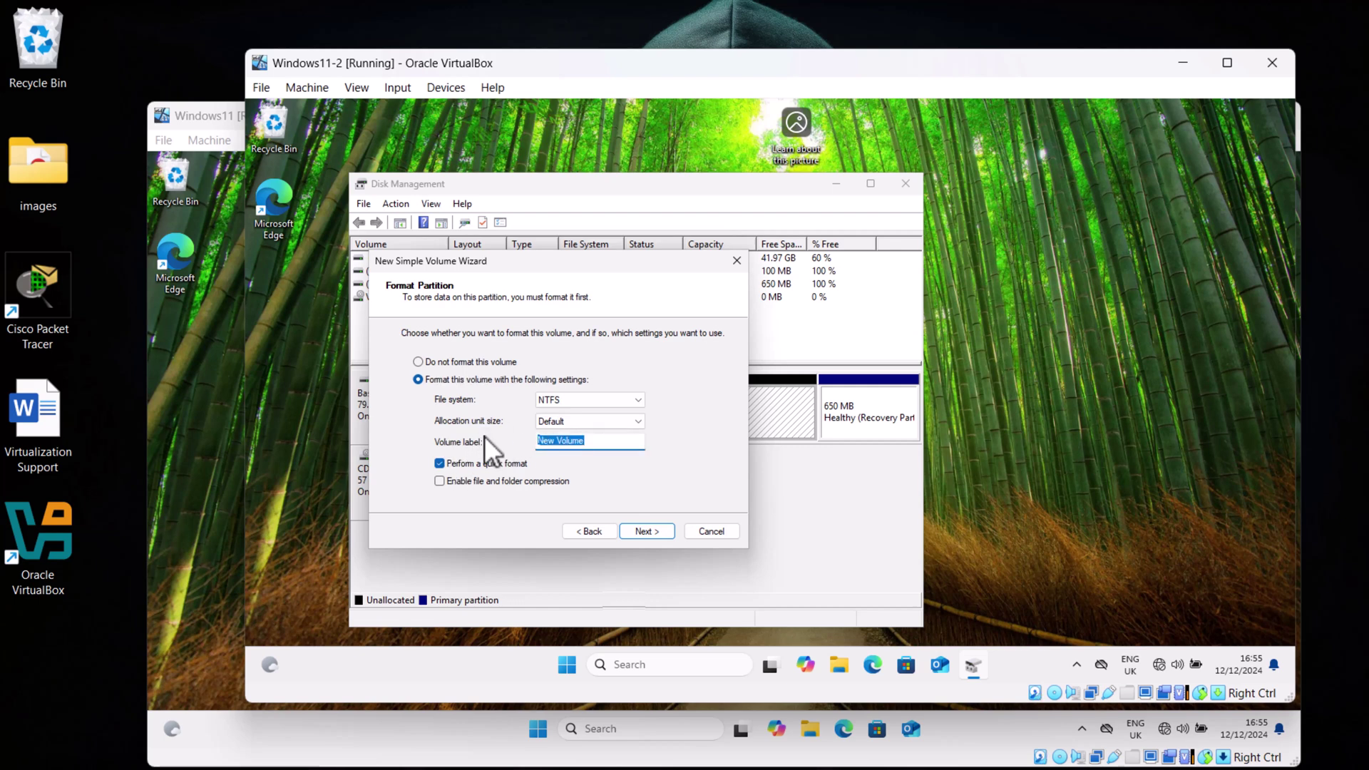
text(DataDrive)
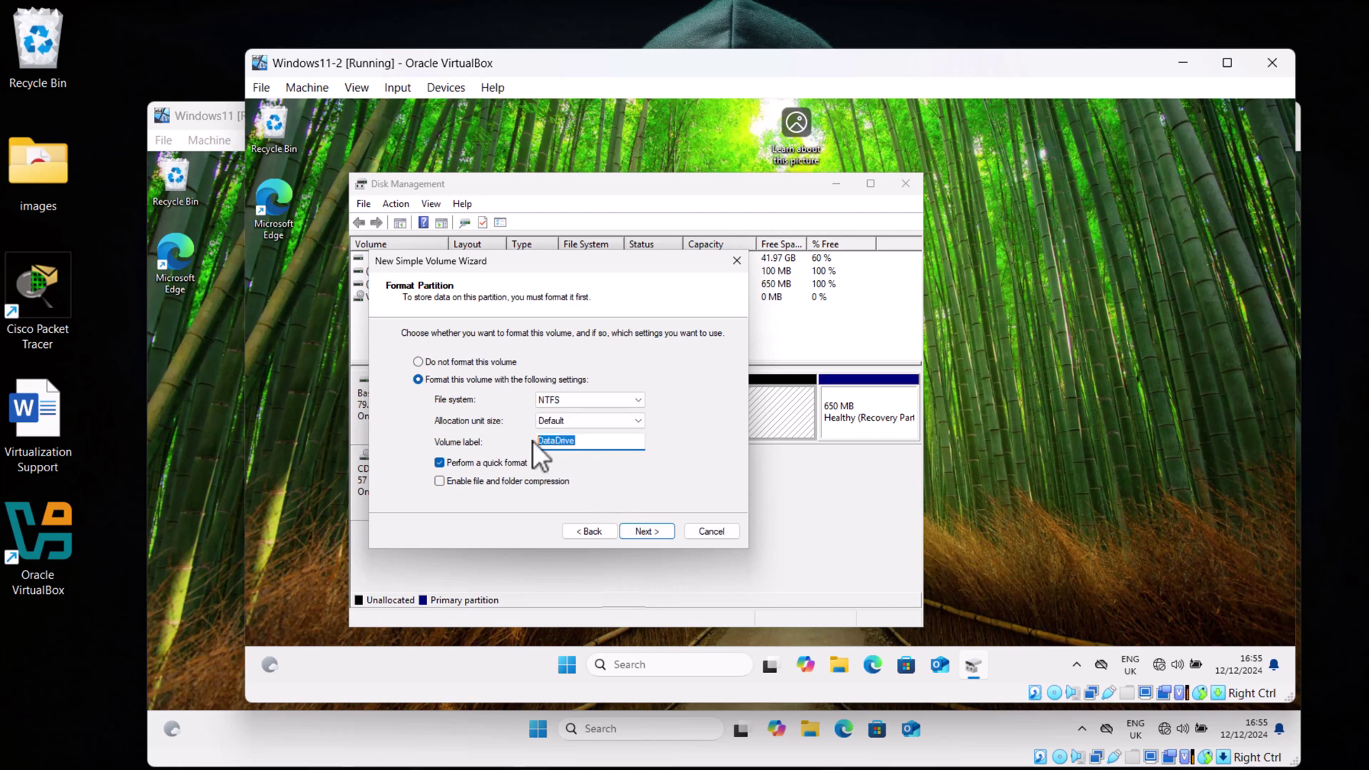
drag(535, 441, 578, 440)
click(1194, 486)
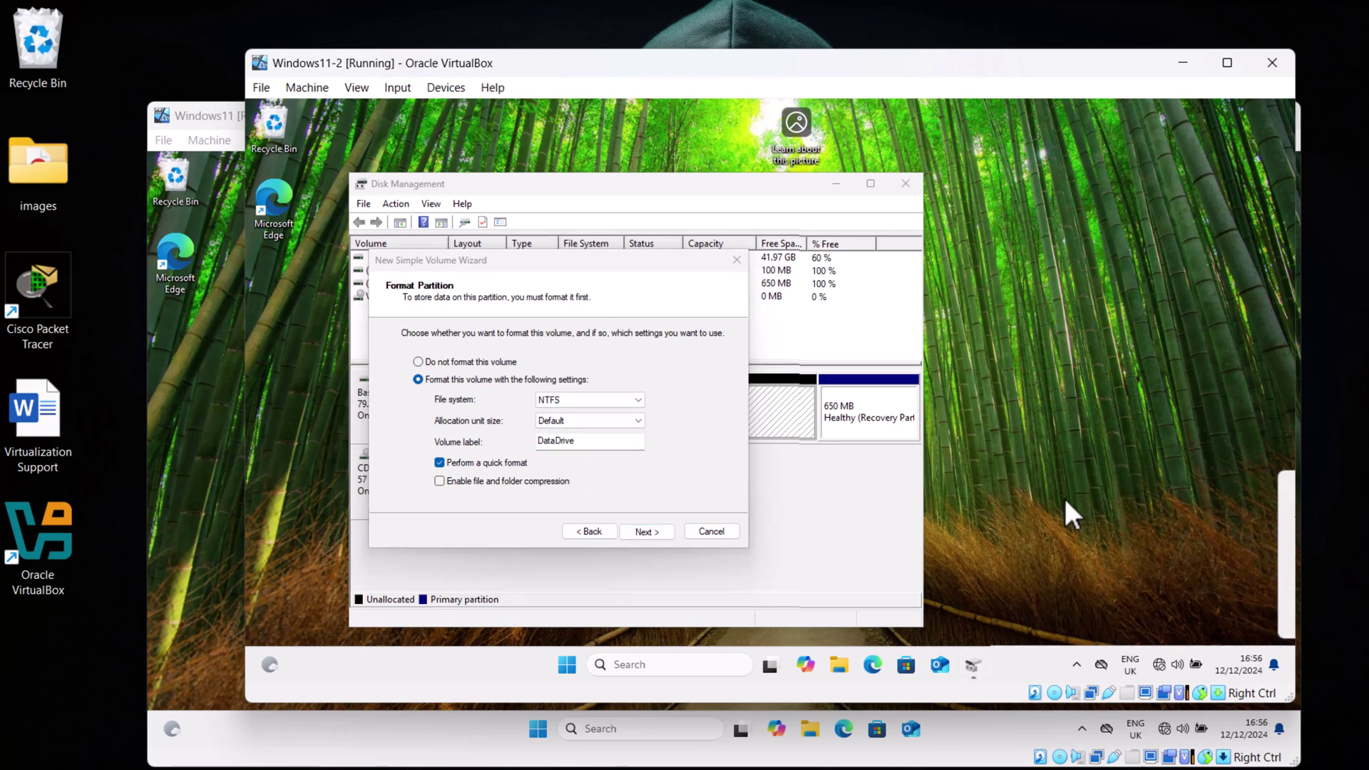
click(648, 532)
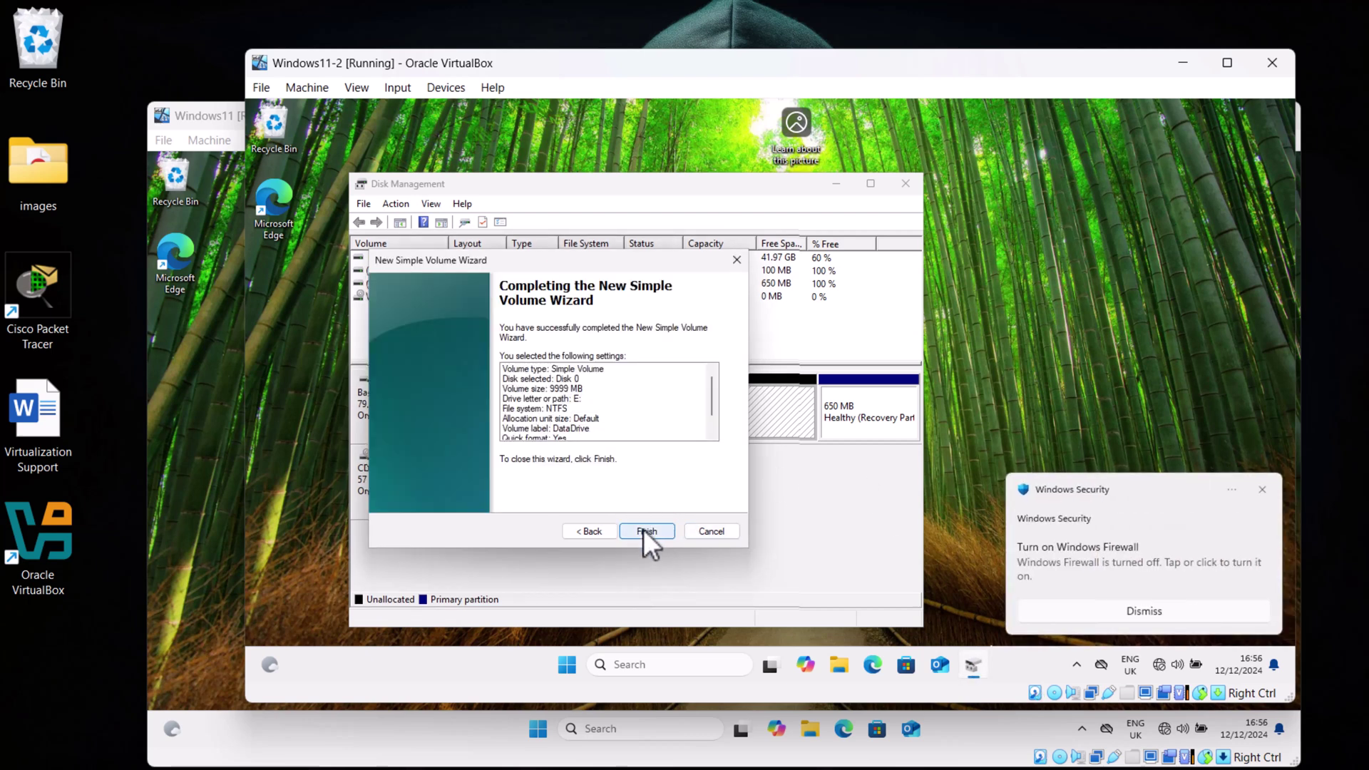
click(645, 531)
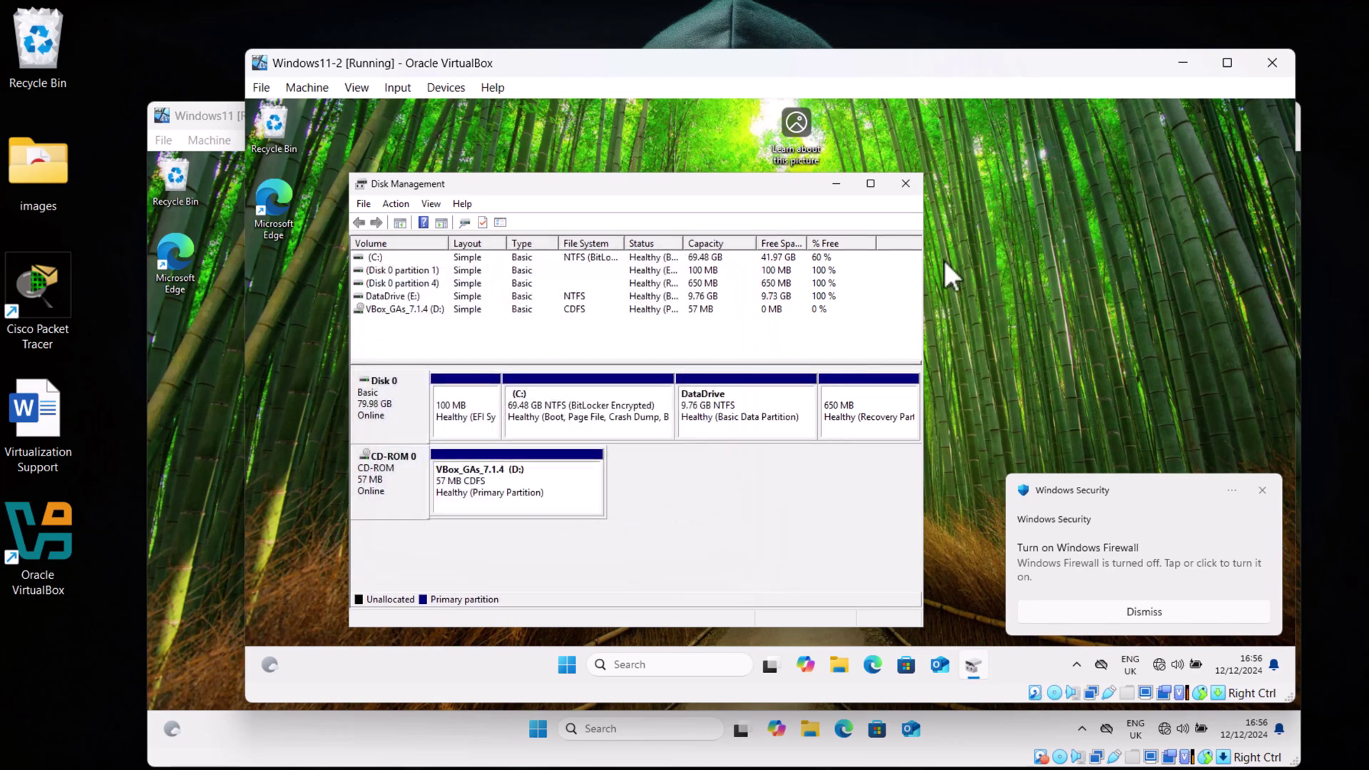
- Close Disk Management and show This PC with DataDrive (E:) beside Local Disk (C:) and the CD drive
click(905, 183)
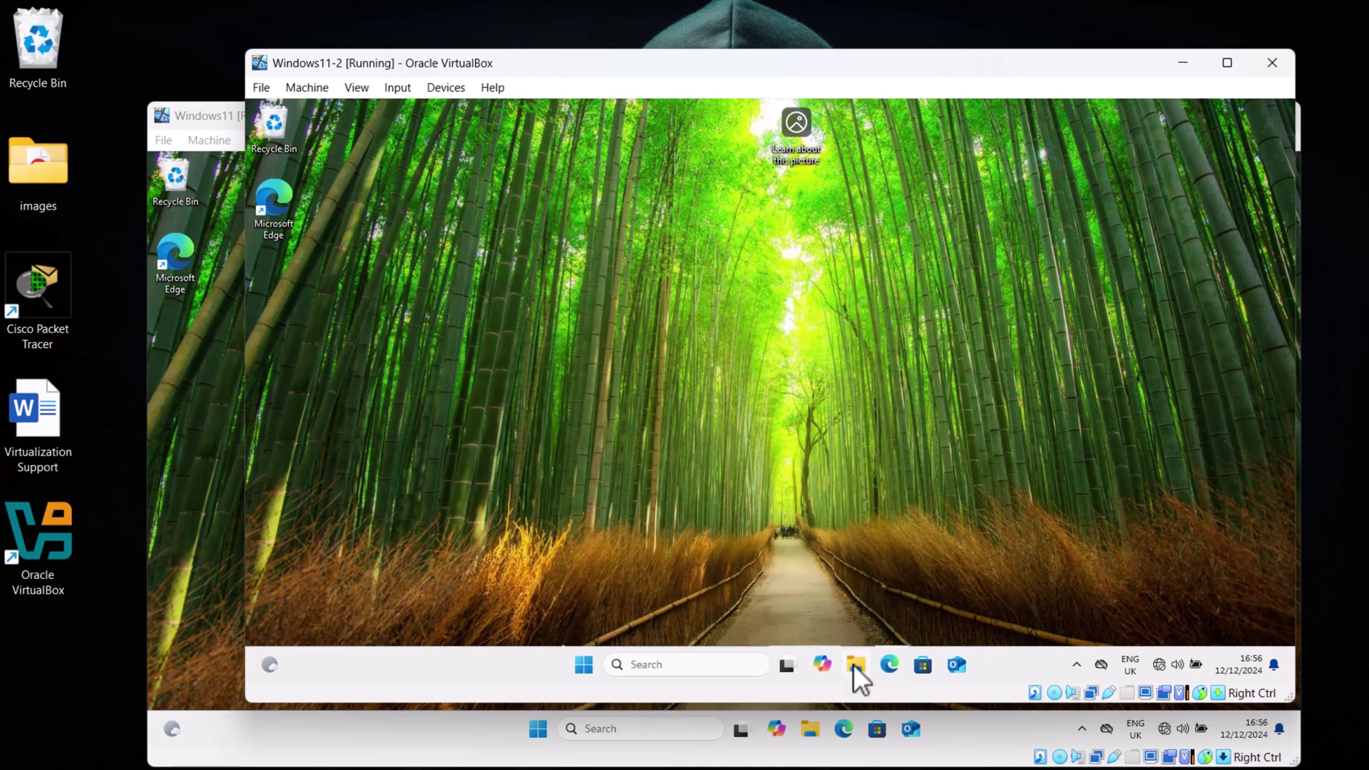
click(854, 665)
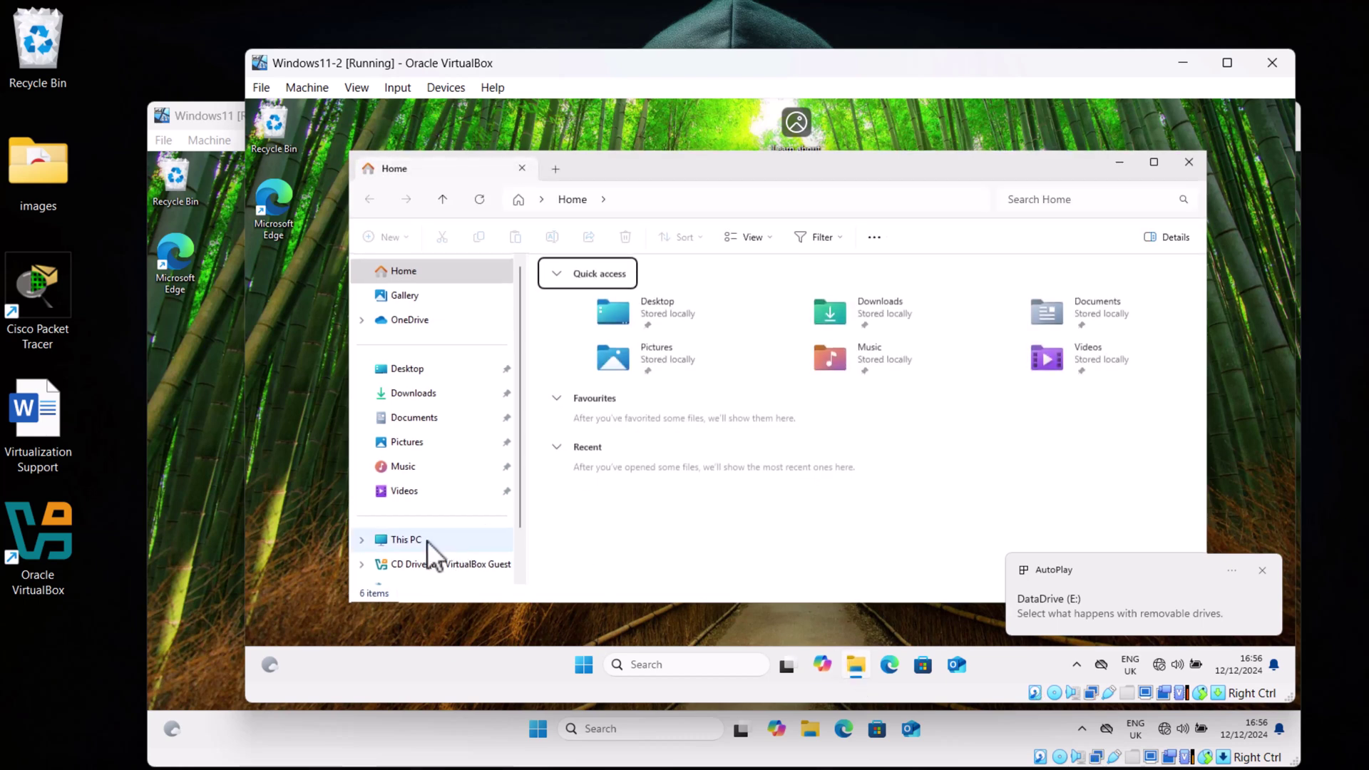
click(427, 540)
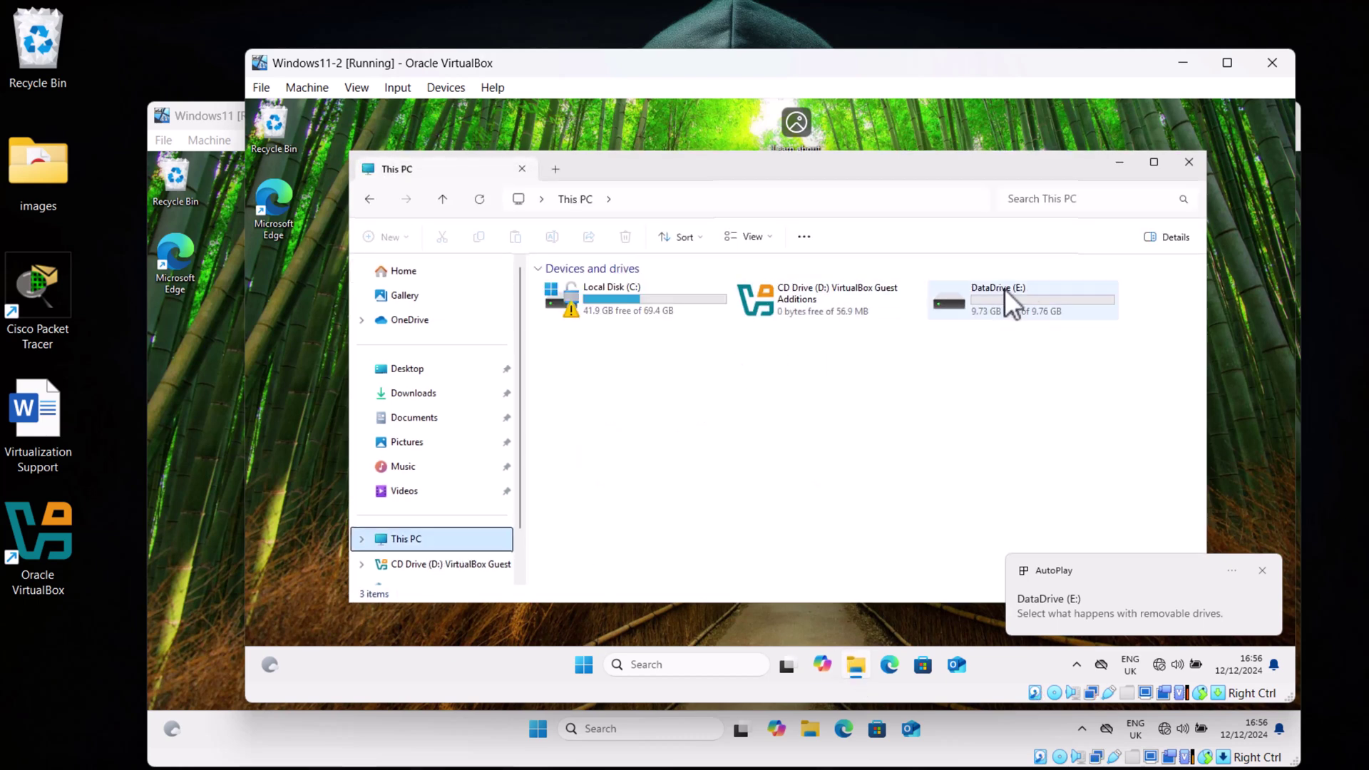